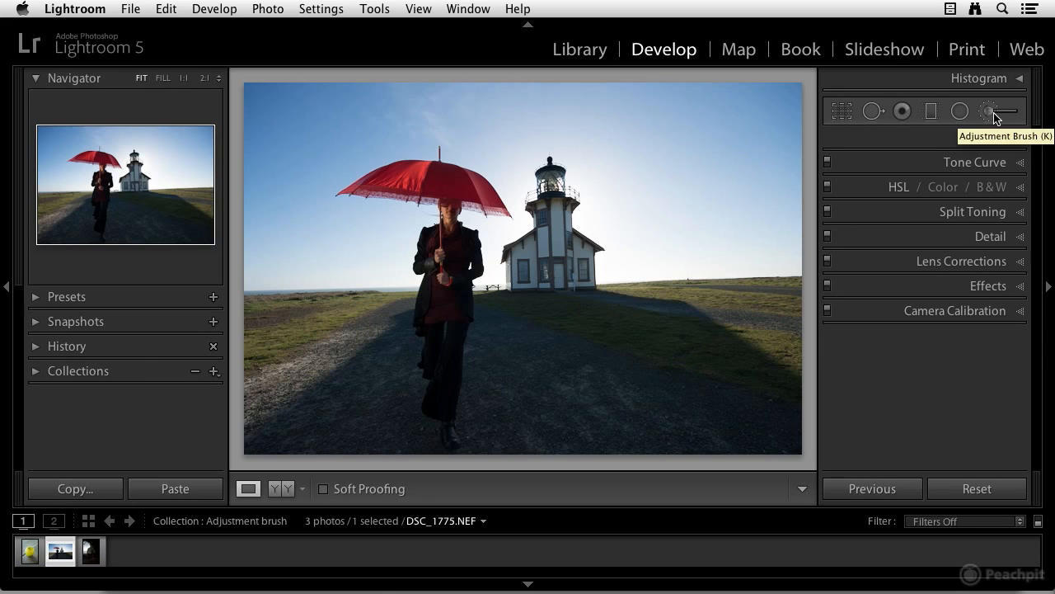
- Activate the Adjustment Brush with the Saturation effect at -100
click(995, 118)
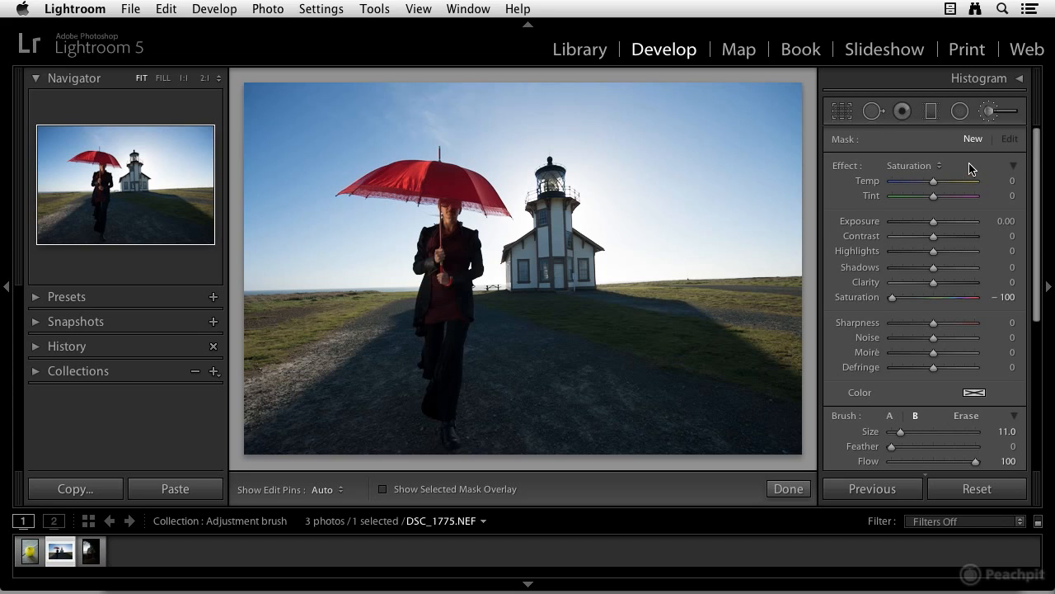
click(917, 168)
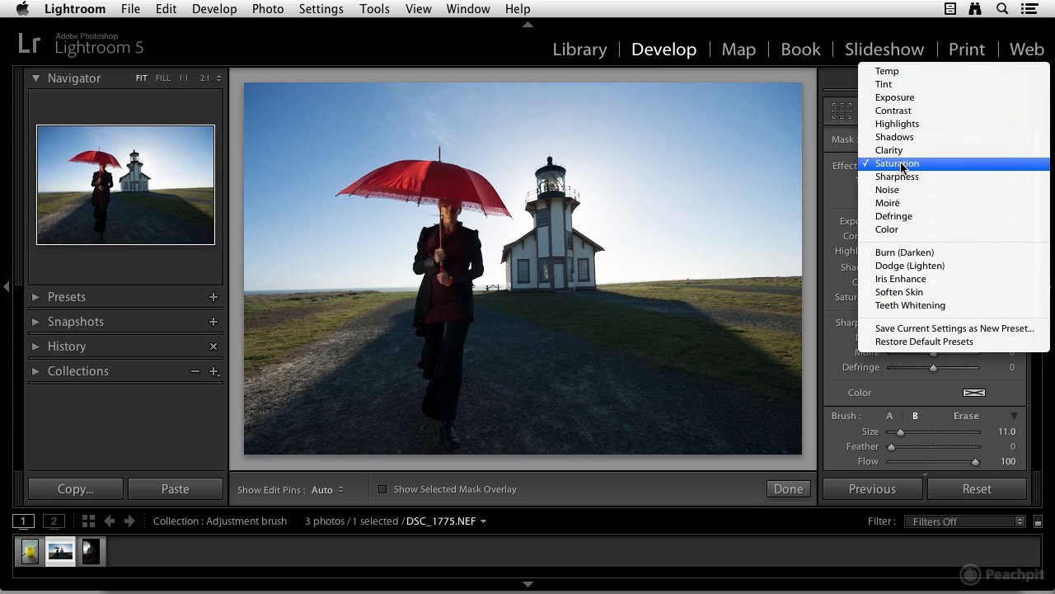
click(903, 167)
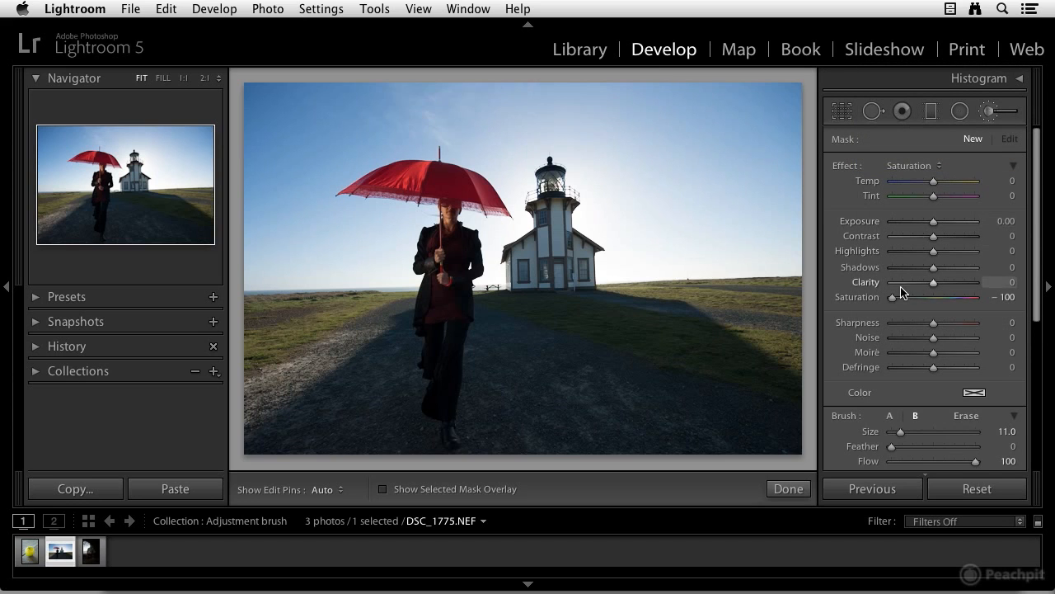
mouse_move(895, 299)
mouse_down()
mouse_move(963, 299)
mouse_move(877, 297)
mouse_up()
scroll(896, 295, down, 3)
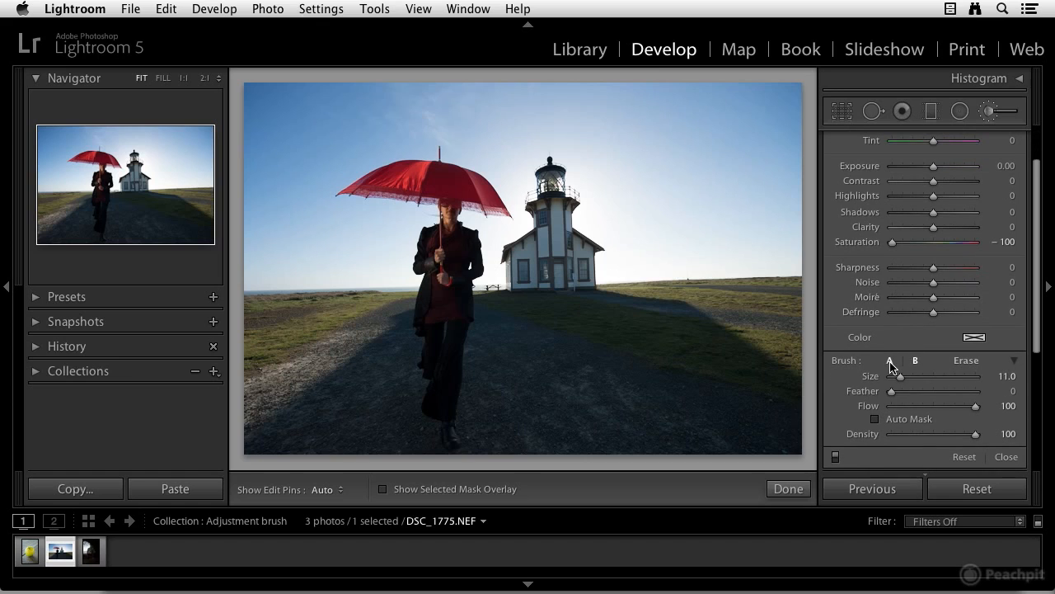
- Set brush A to size 24 and feather 76
click(890, 362)
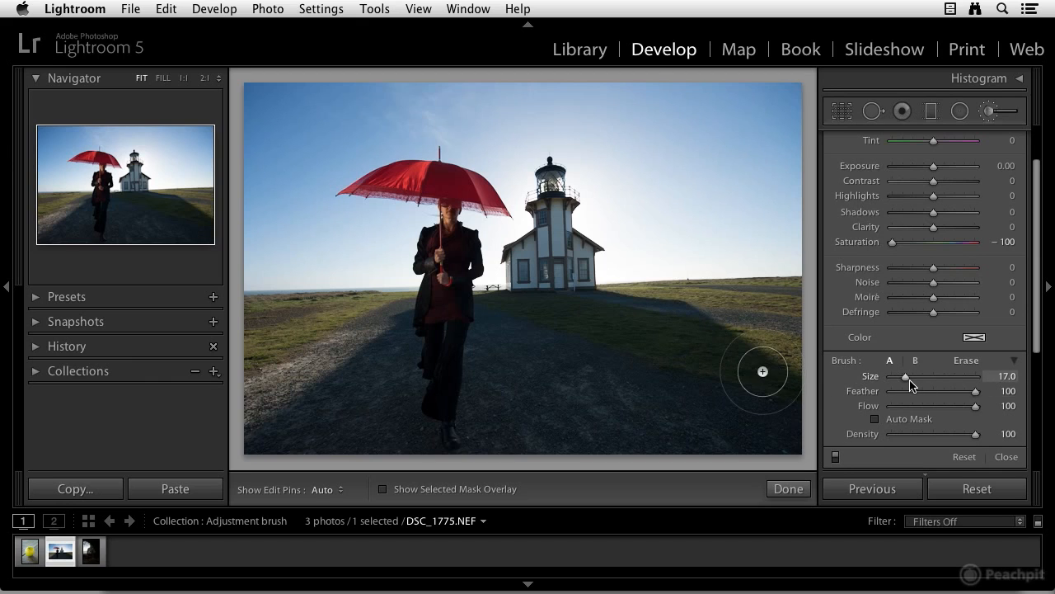
drag(905, 380, 919, 382)
key(bracketleft)
key(bracketleft)
key(bracketleft)
key(bracketleft)
key(bracketleft)
key(bracketleft)
key(bracketleft)
key(bracketleft)
key(bracketleft)
key(bracketleft)
key(bracketleft)
key(bracketleft)
key(bracketleft)
key(bracketleft)
key(bracketleft)
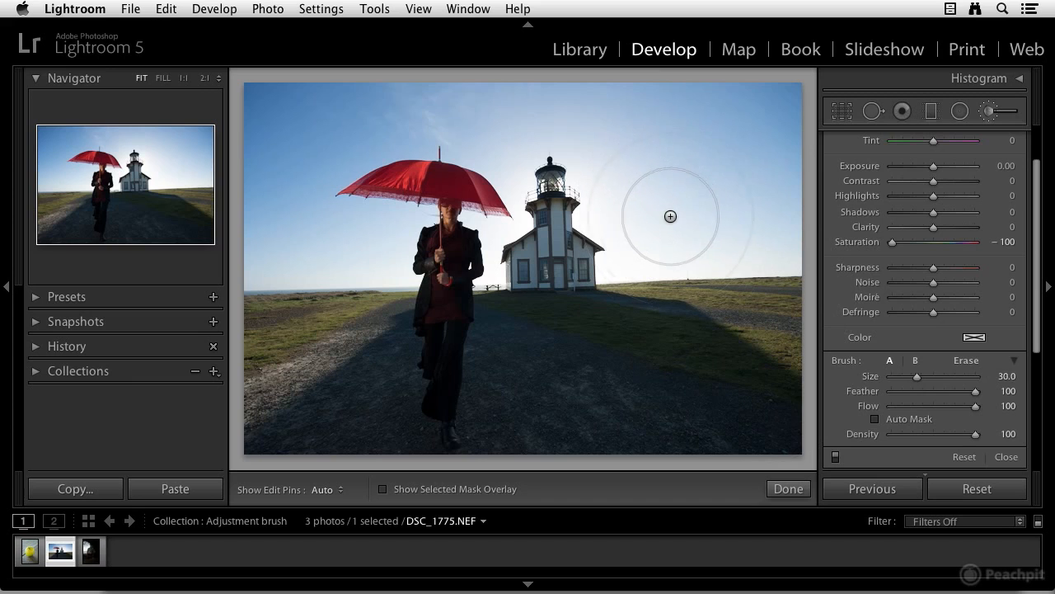
key(bracketright)
key(bracketright)
key(bracketright)
key(bracketright)
key(bracketright)
key(bracketright)
key(bracketright)
key(bracketright)
key(bracketright)
key(bracketright)
key(bracketright)
key(bracketleft)
key(bracketleft)
key(bracketleft)
key(bracketleft)
key(bracketleft)
key(bracketleft)
key(bracketleft)
key(bracketleft)
key(bracketleft)
key(bracketleft)
key(bracketleft)
key(bracketleft)
key(bracketright)
key(bracketright)
key(bracketright)
key(bracketright)
key(bracketright)
key(bracketright)
key(bracketright)
key(bracketright)
mouse_move(975, 390)
mouse_down()
mouse_move(915, 393)
mouse_move(956, 399)
mouse_up()
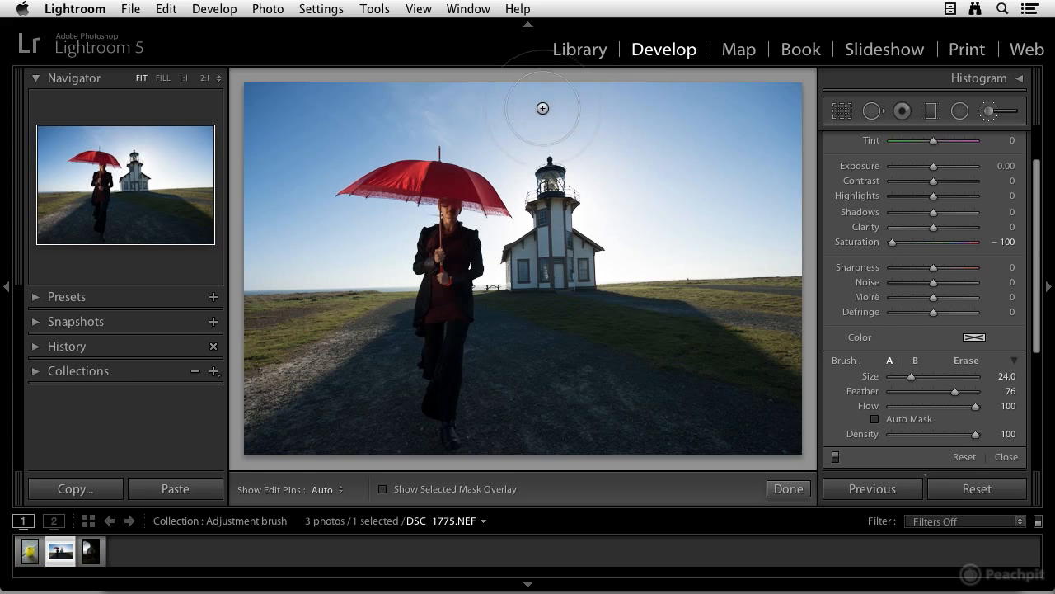
- Paint the desaturation over the sky, lighthouse and ground on the lighthouse side of the photo
mouse_move(537, 113)
mouse_down()
mouse_move(571, 232)
mouse_move(586, 142)
mouse_move(636, 112)
mouse_move(604, 110)
mouse_move(780, 101)
mouse_move(778, 217)
mouse_move(769, 195)
mouse_move(683, 204)
mouse_up()
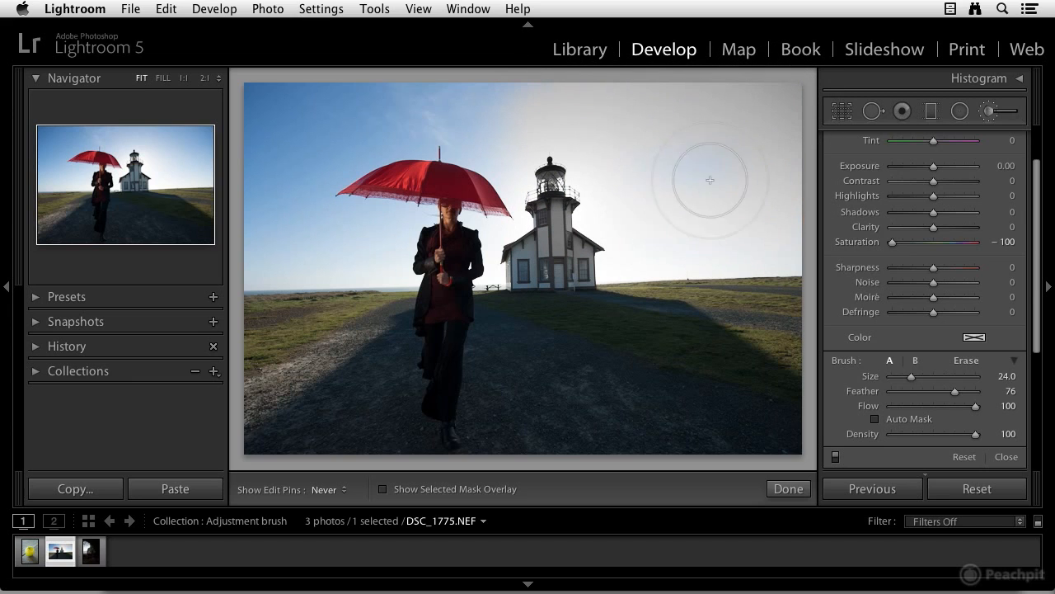
mouse_move(772, 400)
mouse_down()
mouse_move(662, 413)
mouse_move(672, 272)
mouse_move(610, 334)
mouse_move(612, 257)
mouse_move(594, 357)
mouse_move(586, 313)
mouse_move(559, 275)
mouse_move(568, 331)
mouse_move(727, 428)
mouse_up()
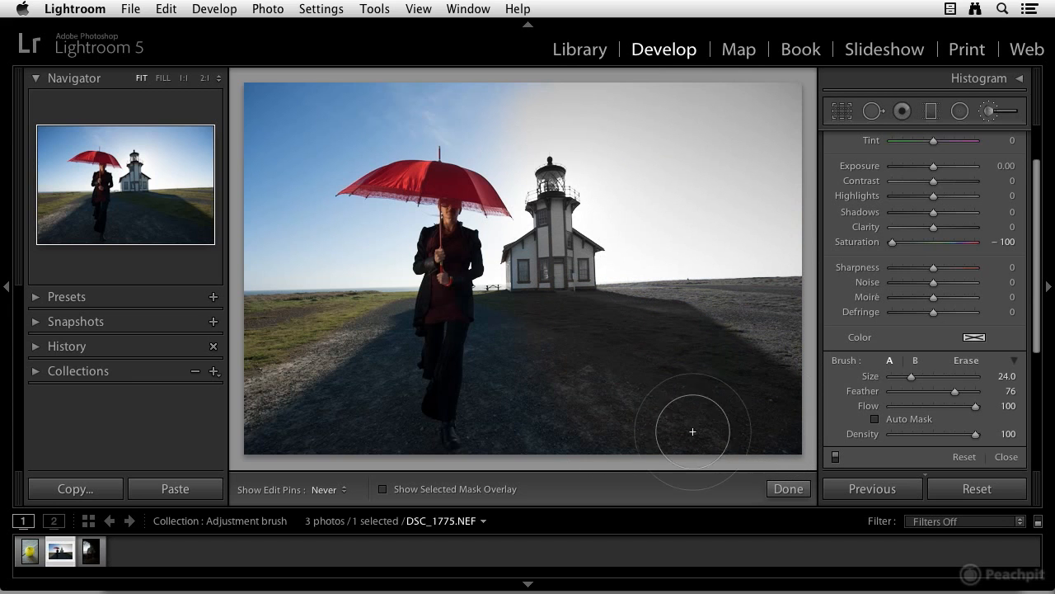
- Display the mask overlay of the brushed area, cycle through its colours back to red, and hide it again
key(h)
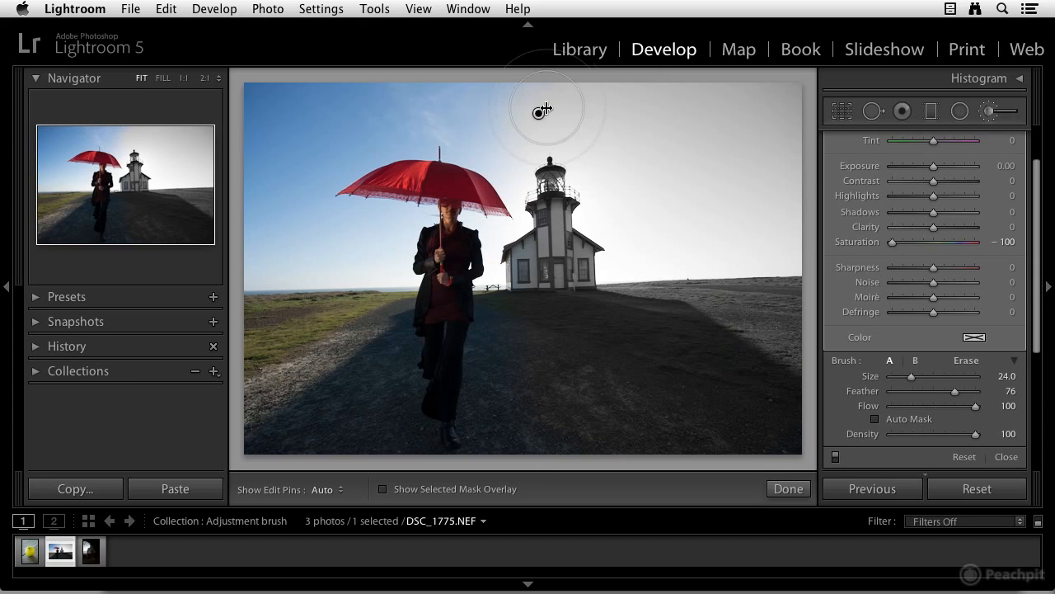
mouse_move(538, 112)
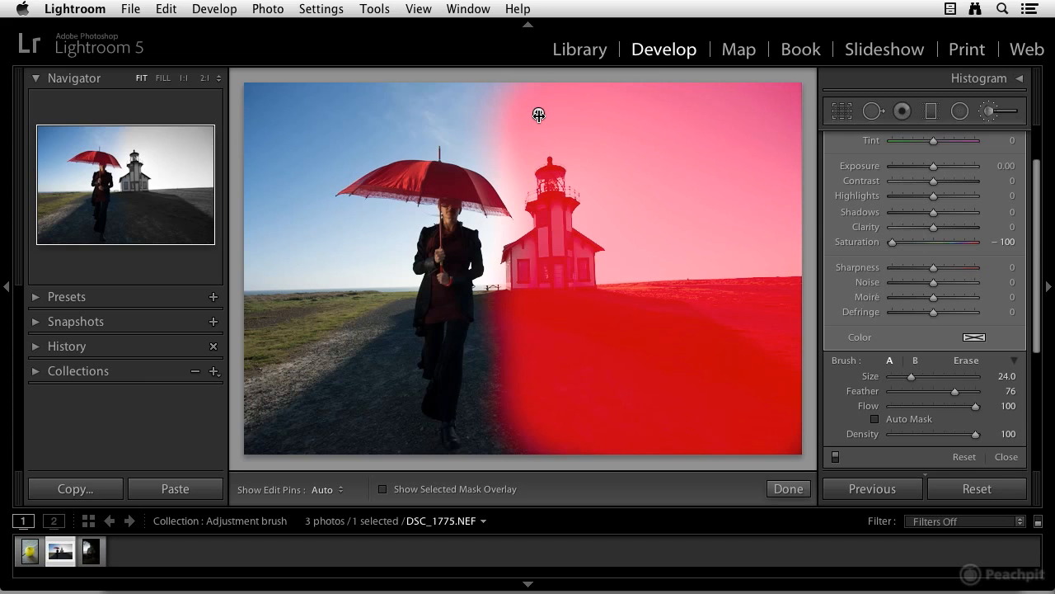
click(382, 489)
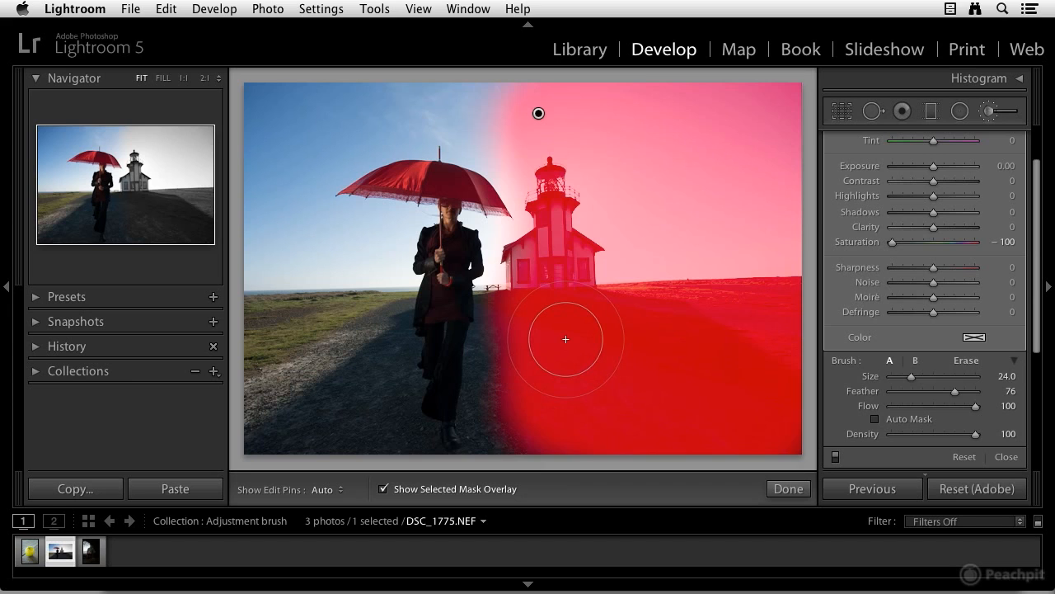
key(shift+o)
key(shift+o)
key(shift+o)
key(shift+o)
key(shift+o)
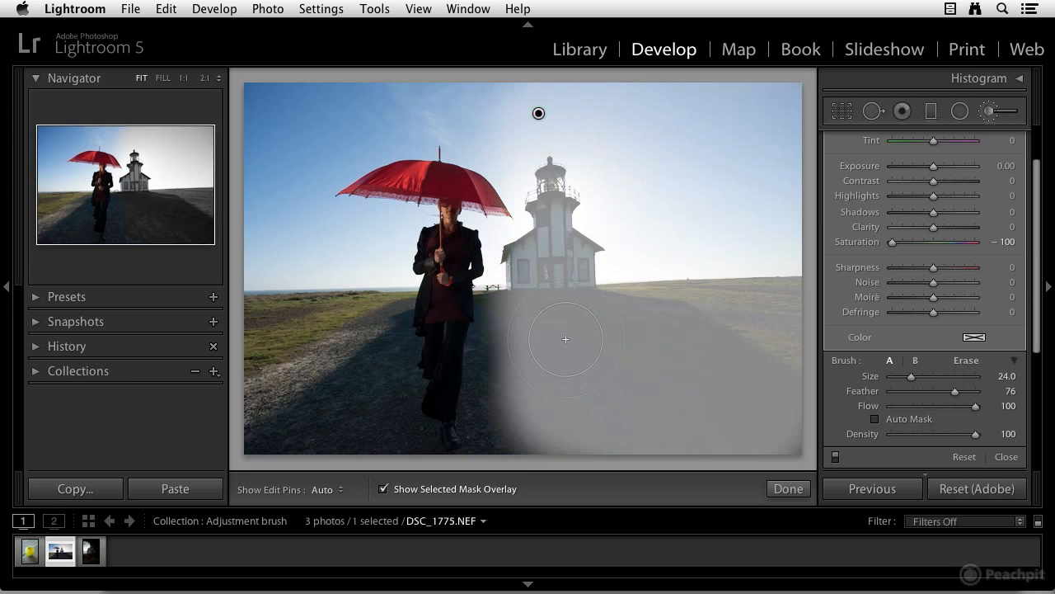
key(shift+o)
key(shift+o)
key(shift+o)
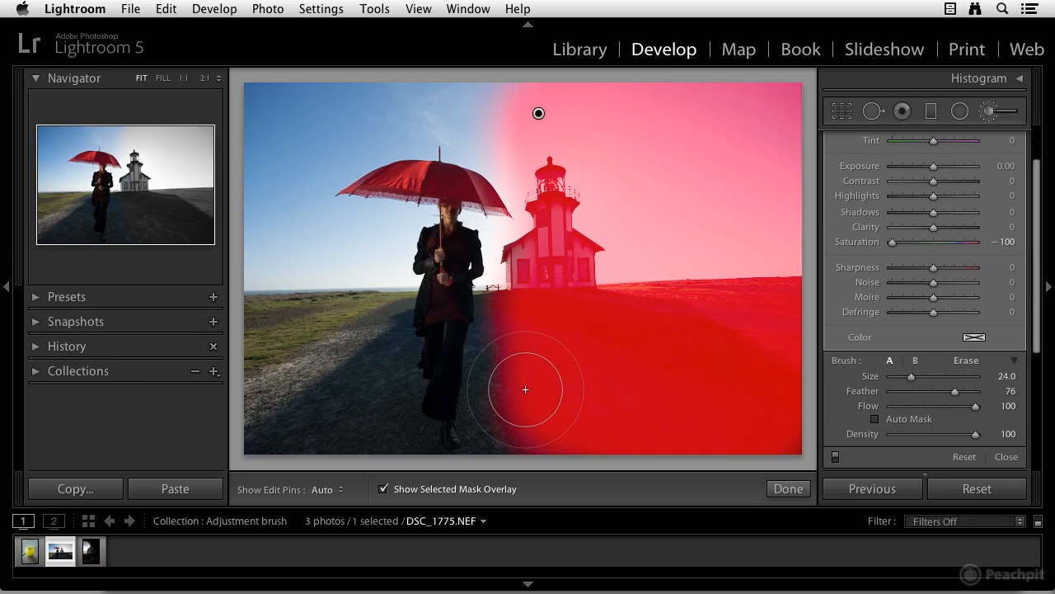
key(o)
- Paint the desaturation over the remaining coloured sky and ground, staying clear of the woman and her umbrella
key(h)
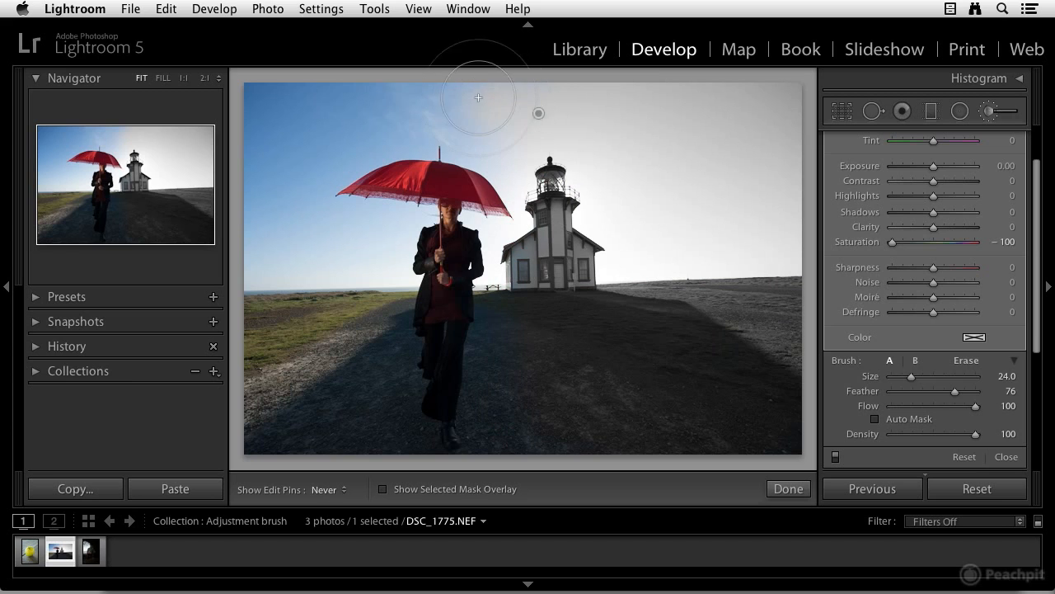
mouse_move(310, 109)
mouse_down()
mouse_move(265, 104)
mouse_move(261, 120)
mouse_move(250, 120)
mouse_move(262, 272)
mouse_move(288, 308)
mouse_move(353, 296)
mouse_move(282, 322)
mouse_move(270, 378)
mouse_move(351, 324)
mouse_move(302, 257)
mouse_up()
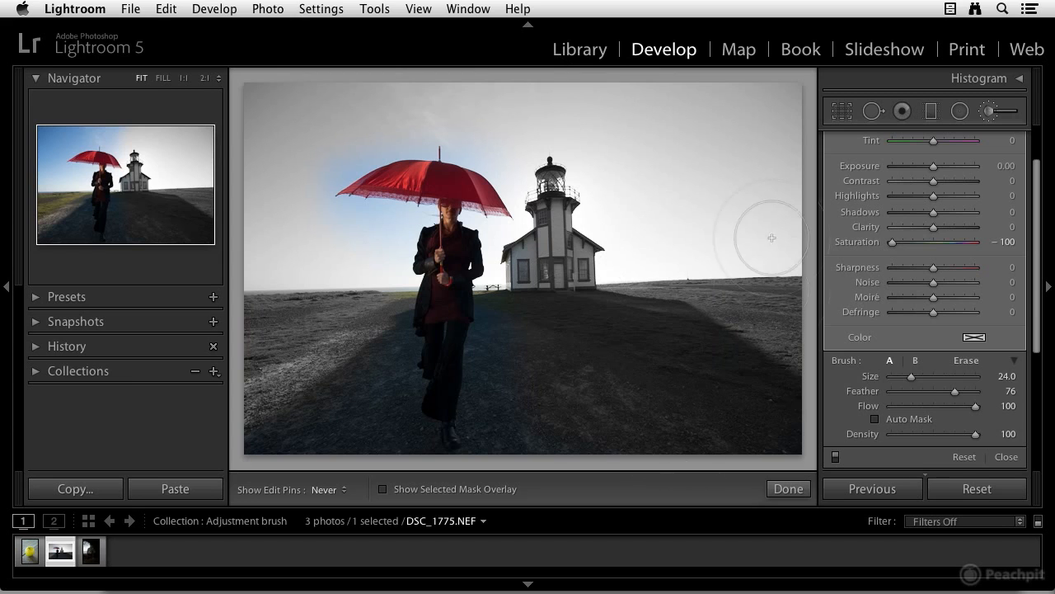
key(h)
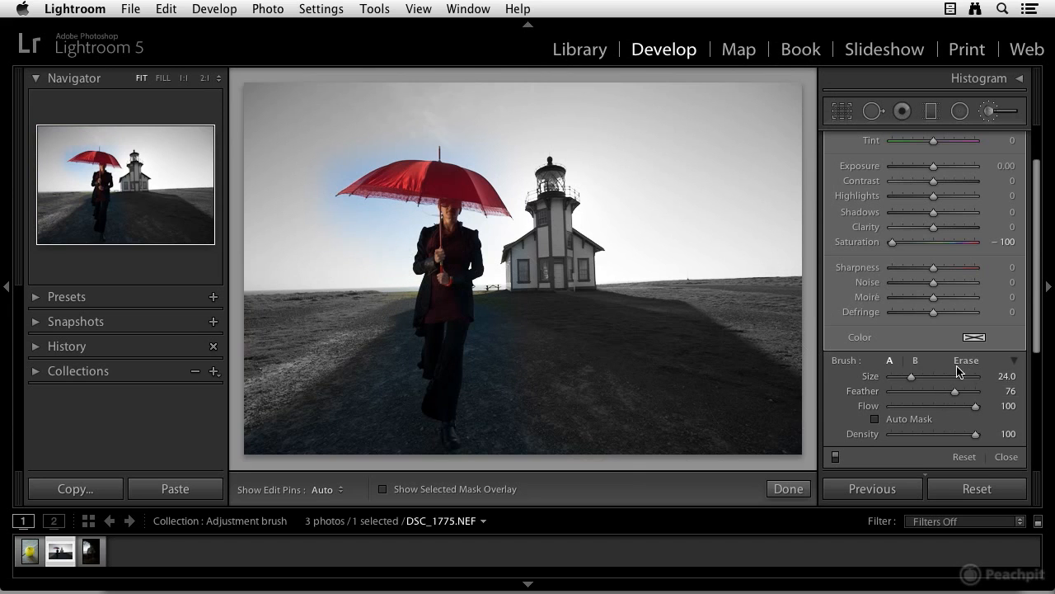
- Set up brush B with feather 59 and Auto Mask enabled
click(915, 361)
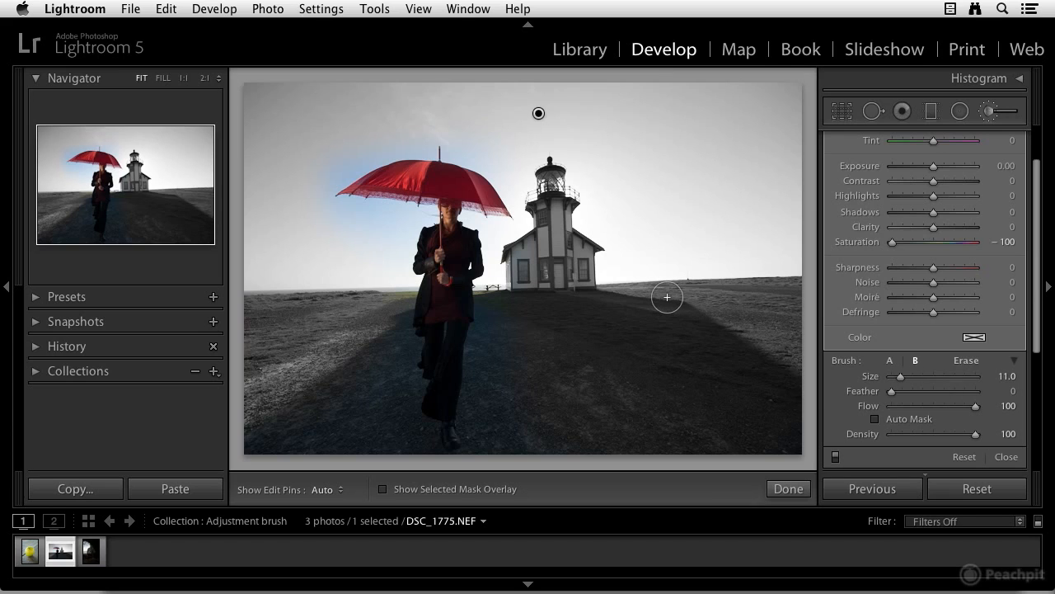
drag(893, 391, 948, 395)
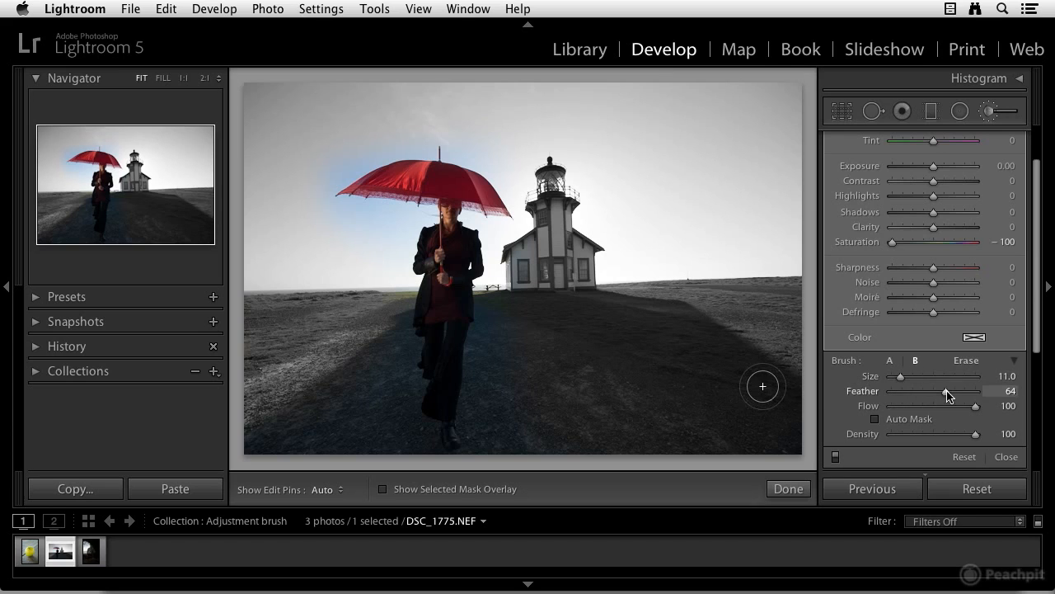
click(876, 420)
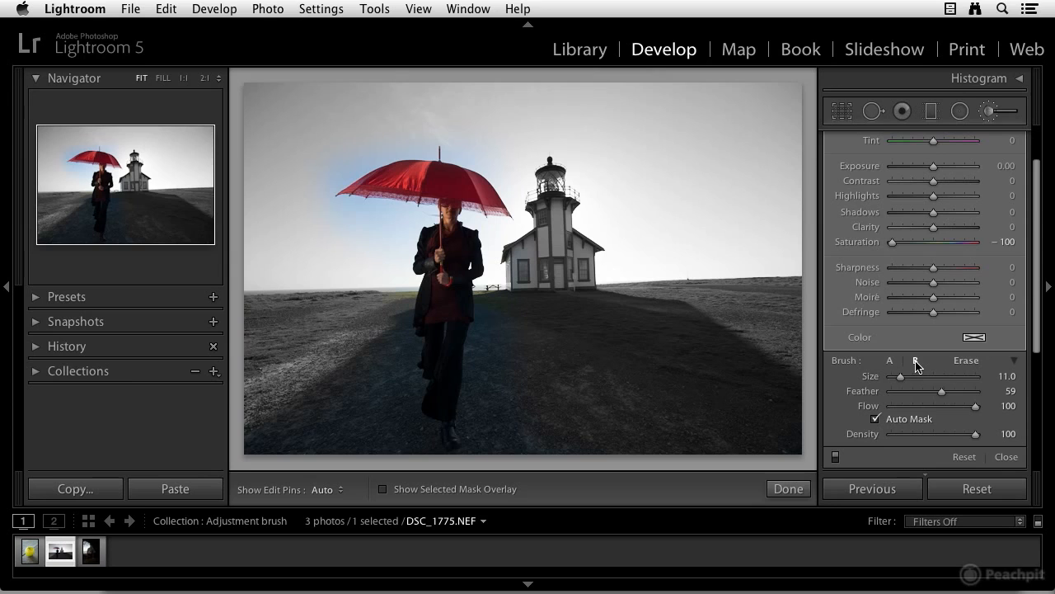
- Toggle between brushes A and B, ending on brush B
key(/)
key(slash)
key(slash)
key(slash)
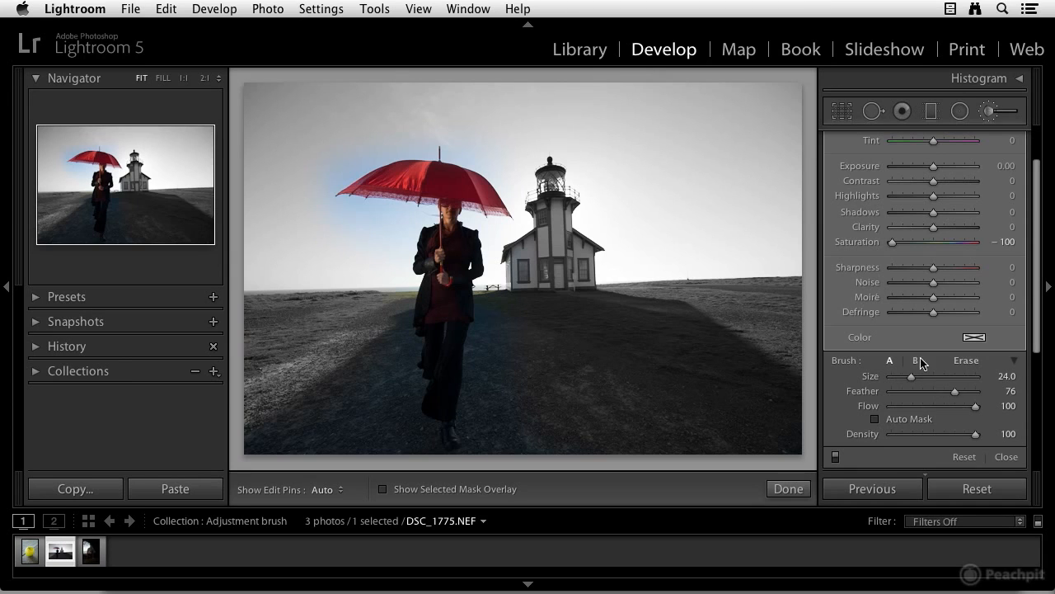
key(slash)
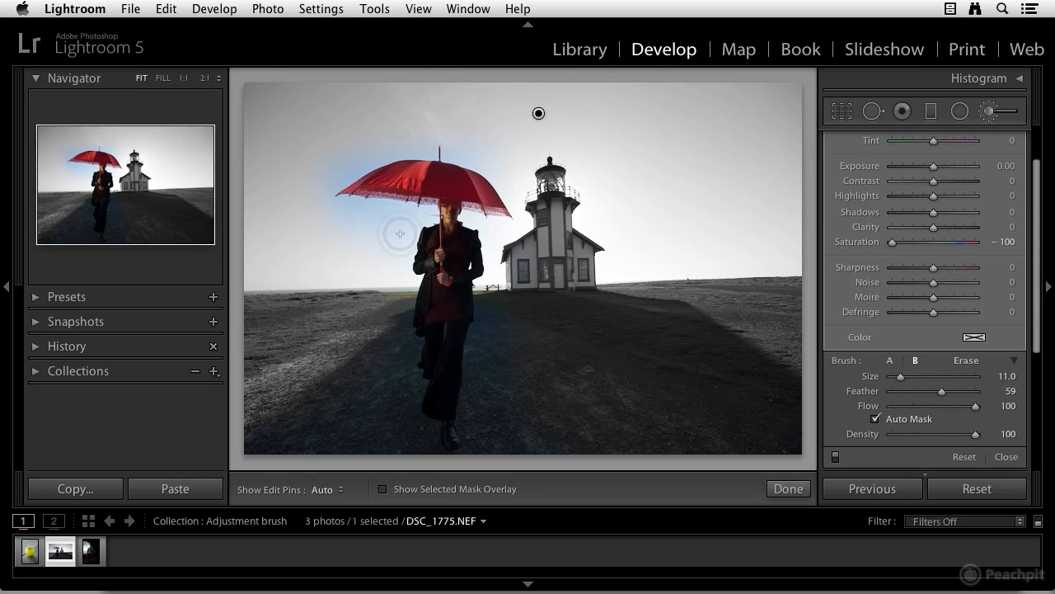
- At 1:1 magnification, desaturate the blue sky beneath the umbrella's lace trim beside the woman's face
key(h)
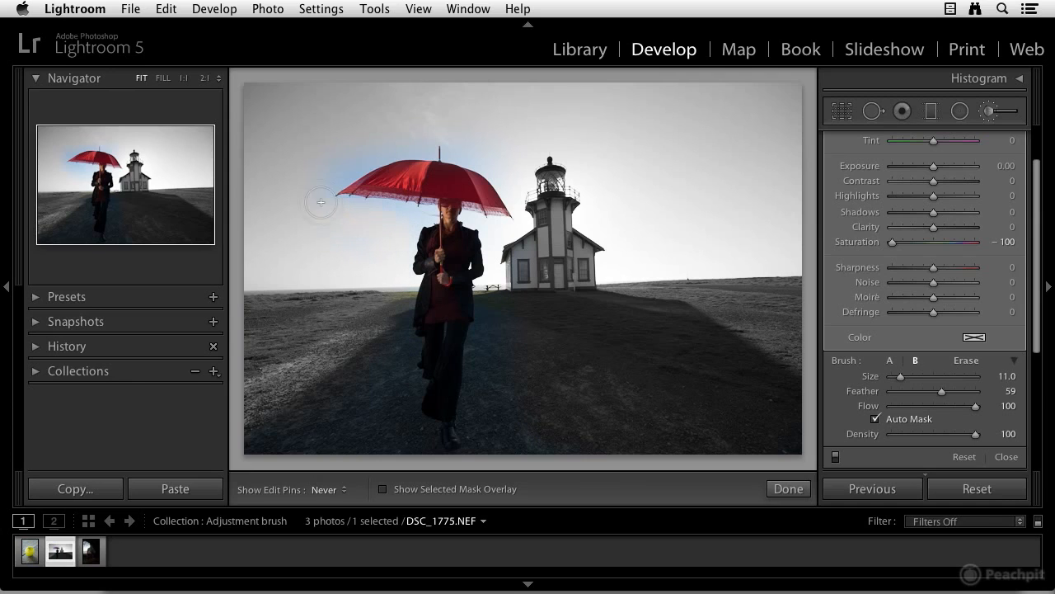
click(164, 79)
click(183, 79)
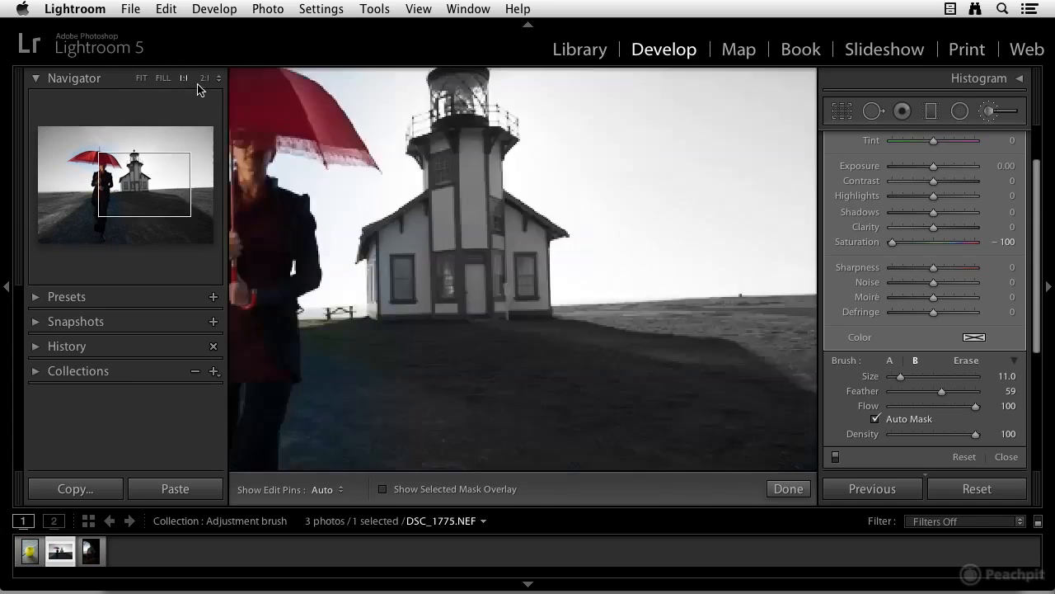
mouse_move(489, 258)
mouse_down()
mouse_move(365, 198)
mouse_move(593, 292)
mouse_move(448, 233)
mouse_move(701, 302)
mouse_move(723, 289)
mouse_up()
drag(478, 236, 787, 297)
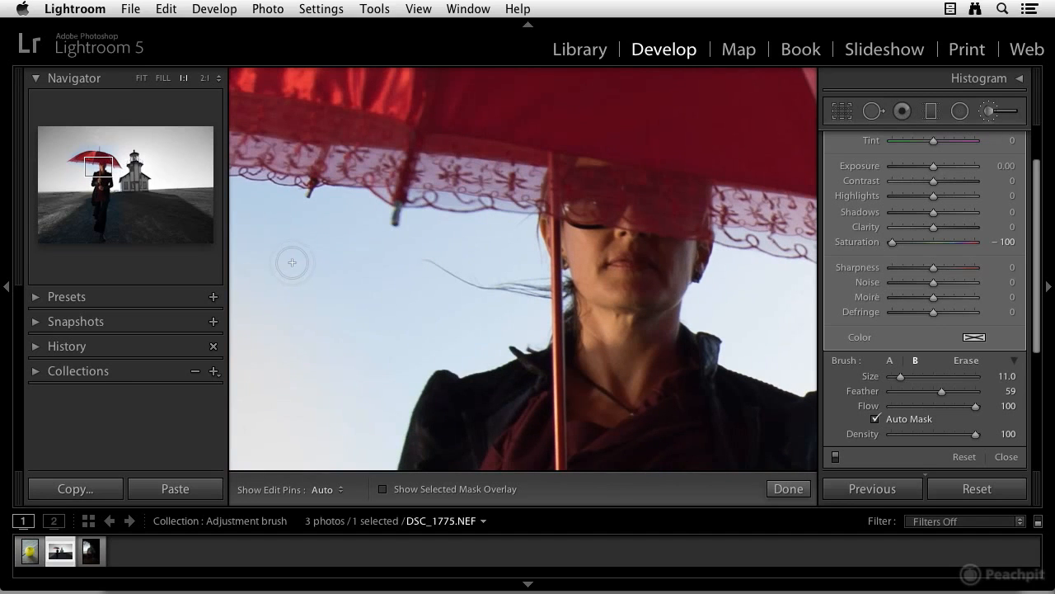
mouse_move(254, 216)
mouse_down()
mouse_move(297, 222)
mouse_move(265, 210)
mouse_move(256, 286)
mouse_move(282, 257)
mouse_move(291, 267)
mouse_move(330, 211)
mouse_move(343, 219)
mouse_move(283, 300)
mouse_move(294, 301)
mouse_move(352, 229)
mouse_move(329, 304)
mouse_move(349, 301)
mouse_move(410, 250)
mouse_move(499, 236)
mouse_move(412, 230)
mouse_move(338, 287)
mouse_move(392, 309)
mouse_move(415, 302)
mouse_move(373, 333)
mouse_move(303, 293)
mouse_move(305, 331)
mouse_move(461, 324)
mouse_move(435, 279)
mouse_move(366, 341)
mouse_move(378, 338)
mouse_move(274, 327)
mouse_move(280, 366)
mouse_move(353, 367)
mouse_move(404, 347)
mouse_move(490, 343)
mouse_move(421, 348)
mouse_move(362, 428)
mouse_move(395, 366)
mouse_move(366, 432)
mouse_move(410, 368)
mouse_move(370, 430)
mouse_move(405, 379)
mouse_move(388, 397)
mouse_move(391, 371)
mouse_move(446, 327)
mouse_move(469, 337)
mouse_move(507, 323)
mouse_move(463, 301)
mouse_move(521, 318)
mouse_move(530, 333)
mouse_move(418, 248)
mouse_move(488, 266)
mouse_move(512, 258)
mouse_up()
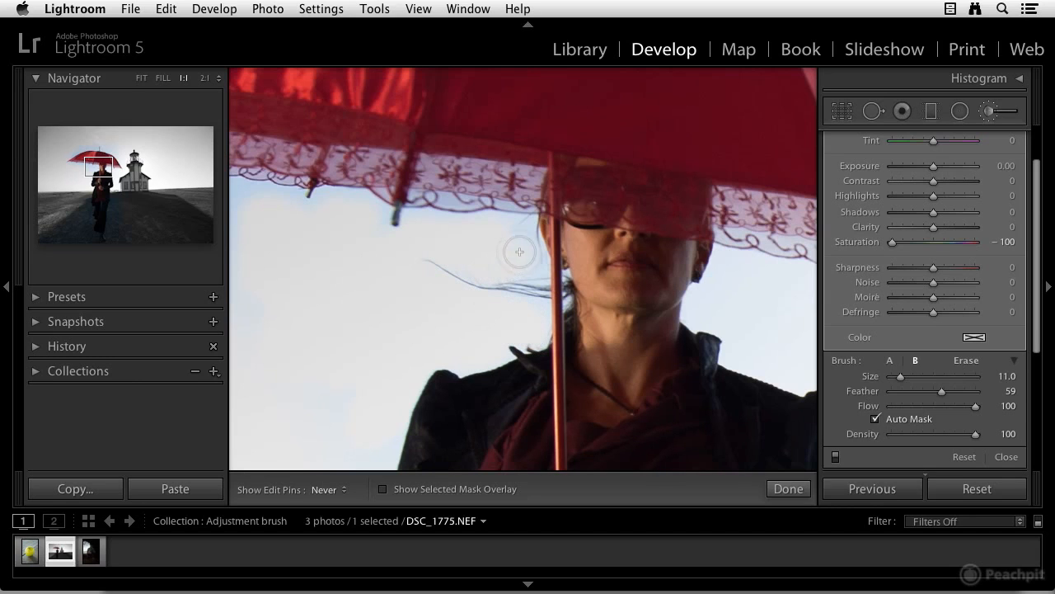
key(h)
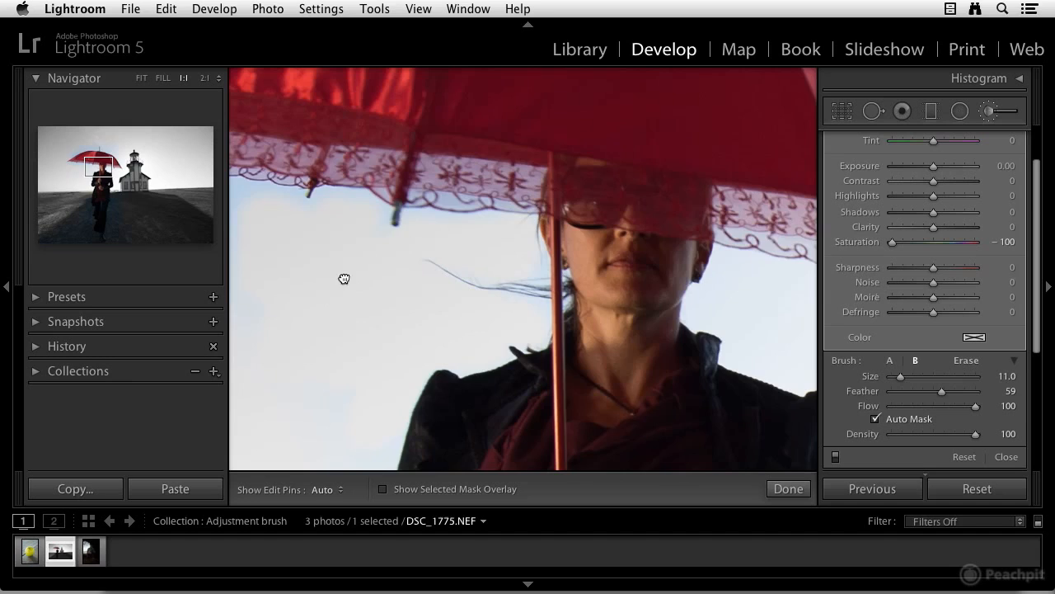
- Continue desaturating the sky under the lace trim towards the umbrella's outer tip
drag(344, 278, 562, 322)
key(h)
drag(514, 253, 385, 237)
mouse_move(296, 230)
mouse_down()
mouse_move(342, 236)
mouse_move(357, 285)
mouse_move(404, 302)
mouse_move(431, 366)
mouse_move(563, 326)
mouse_move(452, 337)
mouse_up()
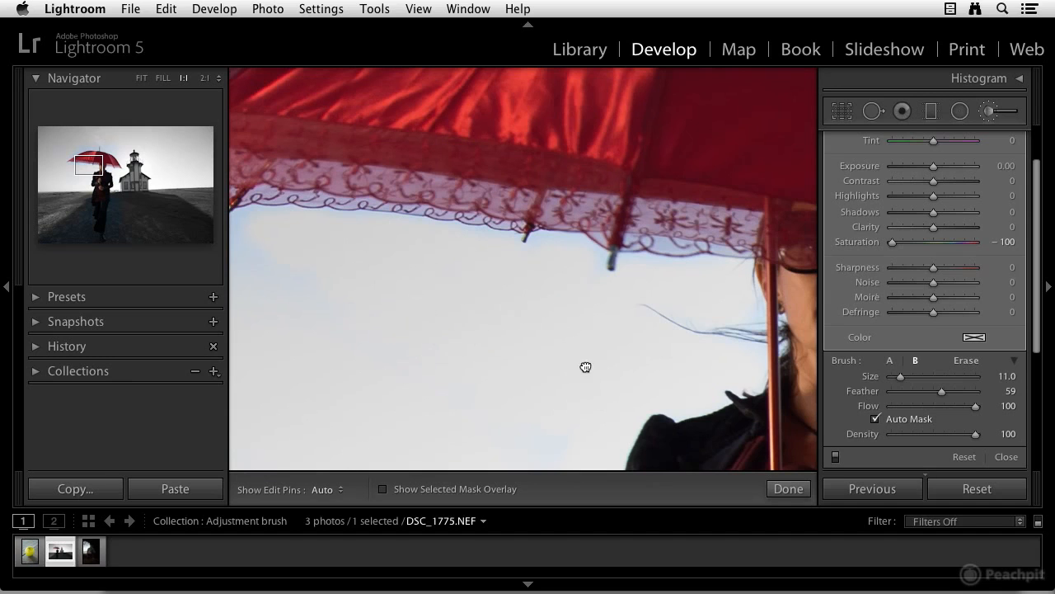
drag(585, 367, 660, 385)
mouse_move(499, 340)
mouse_down()
mouse_move(428, 319)
mouse_move(460, 331)
mouse_up()
- Enlarge brush B to size 20 and desaturate the sky below the umbrella's outer tip
key(bracketright)
key(bracketright)
key(bracketright)
key(bracketright)
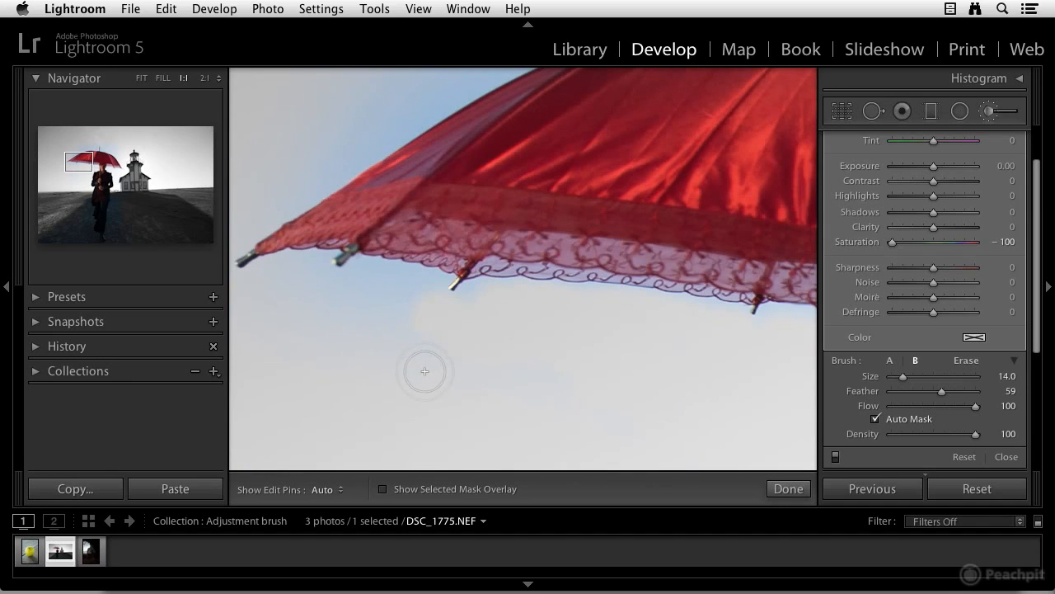
mouse_move(398, 316)
mouse_down()
mouse_move(379, 322)
mouse_move(384, 301)
mouse_move(401, 306)
mouse_move(302, 306)
mouse_move(336, 314)
mouse_move(405, 301)
mouse_move(216, 302)
mouse_up()
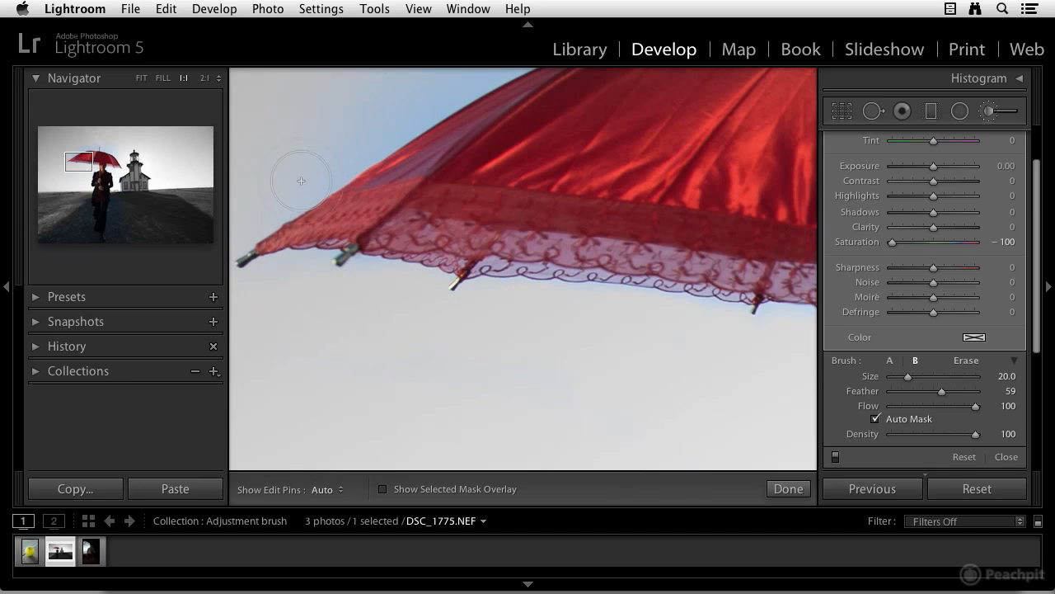
- Desaturate the sky above the umbrella's outer slope and erase the mask from the red fabric
mouse_move(298, 174)
mouse_down()
mouse_move(462, 86)
mouse_move(397, 136)
mouse_move(495, 173)
mouse_up()
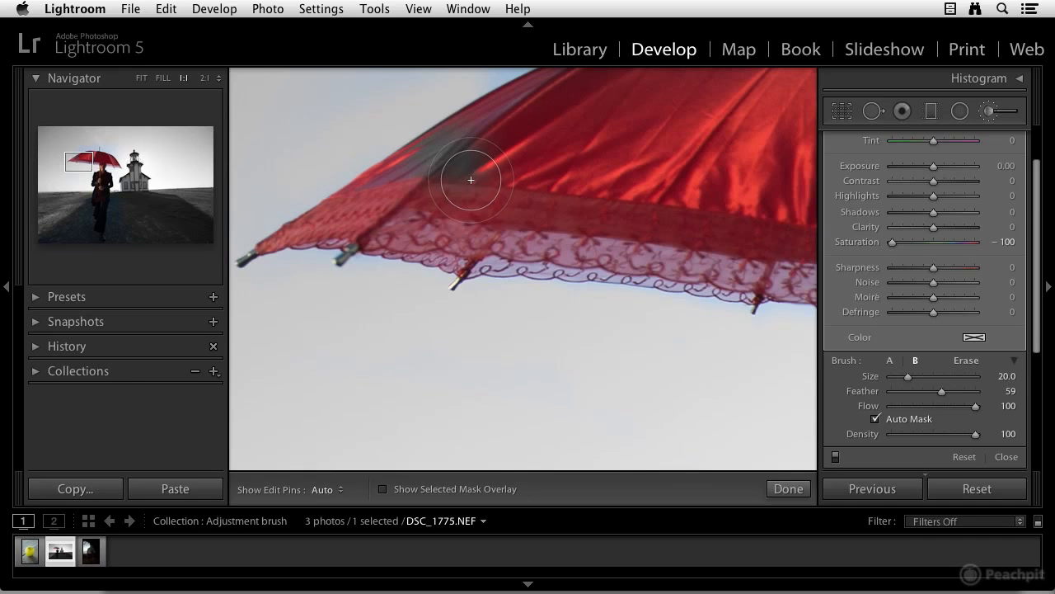
key(alt)
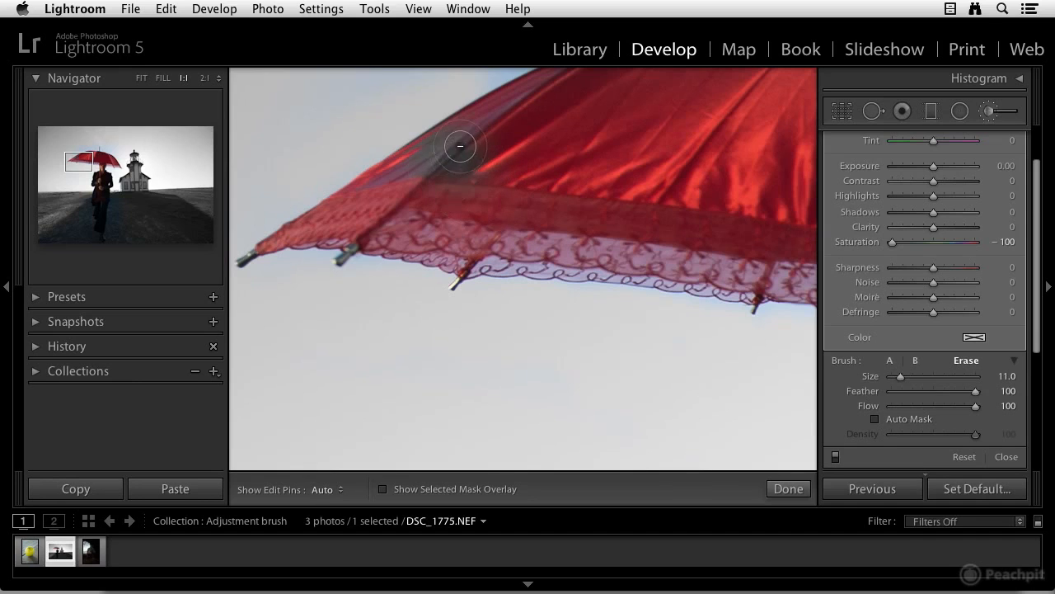
mouse_move(457, 147)
mouse_down()
mouse_move(391, 183)
mouse_move(451, 149)
mouse_move(439, 148)
mouse_move(447, 140)
mouse_move(425, 170)
mouse_move(475, 141)
mouse_move(432, 157)
mouse_up()
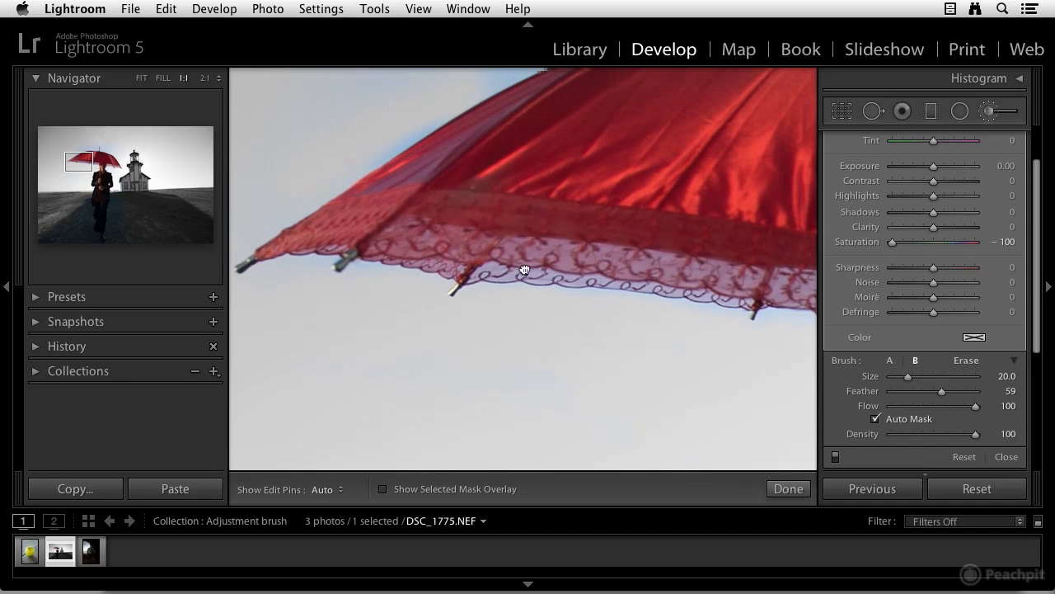
- Desaturate the blue sky along the umbrella's upper slope and crown up to the metal tip on top
scroll(524, 269, up, 5)
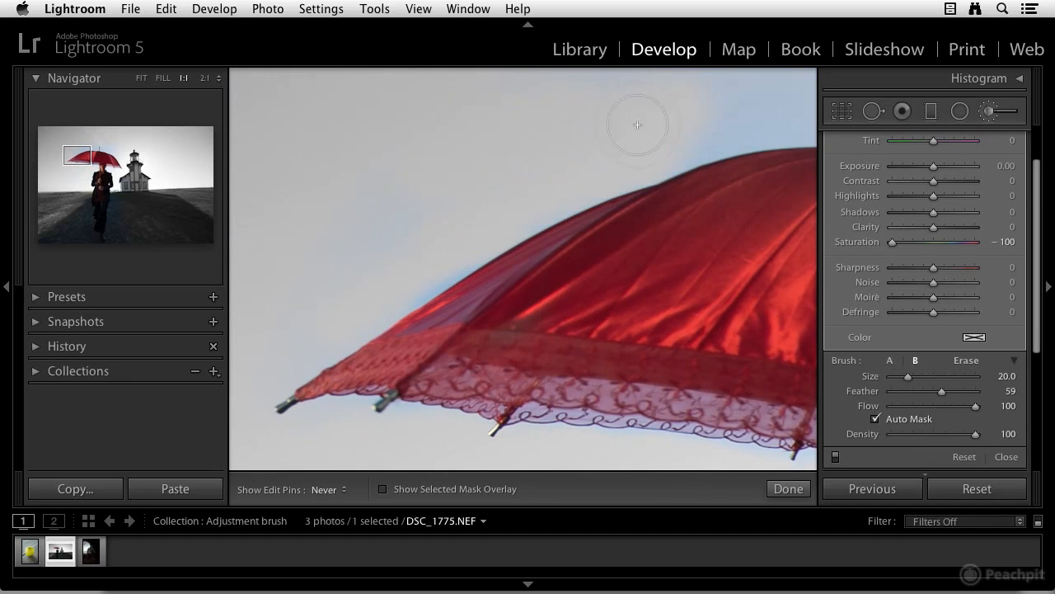
key(space)
mouse_move(773, 216)
mouse_down()
mouse_move(570, 322)
mouse_move(577, 313)
mouse_up()
mouse_move(540, 191)
mouse_down()
mouse_move(596, 179)
mouse_move(792, 199)
mouse_up()
key(space)
drag(764, 243, 525, 297)
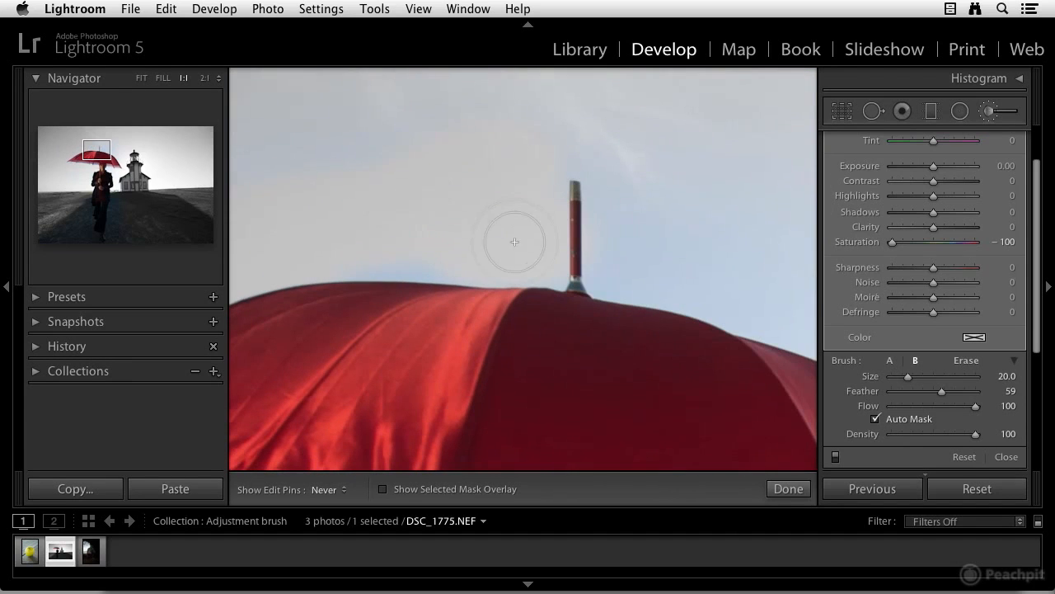
mouse_move(784, 274)
mouse_down()
mouse_move(846, 292)
mouse_move(767, 235)
mouse_up()
- Desaturate the sky beyond the umbrella's top tip, switch to brush A and fit the whole photo in view
key(space)
drag(644, 237, 386, 188)
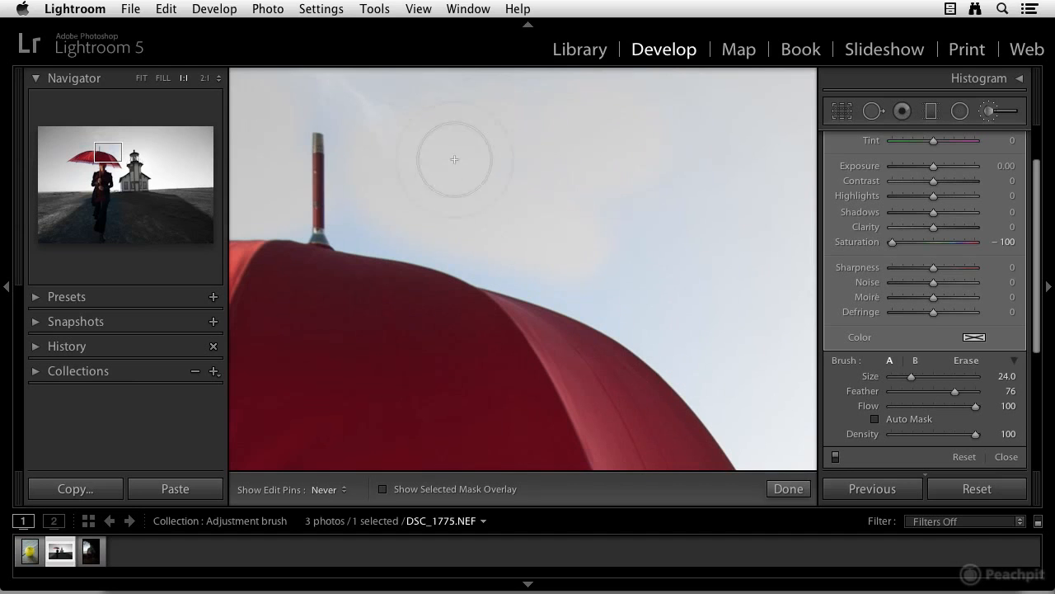
key(slash)
click(141, 77)
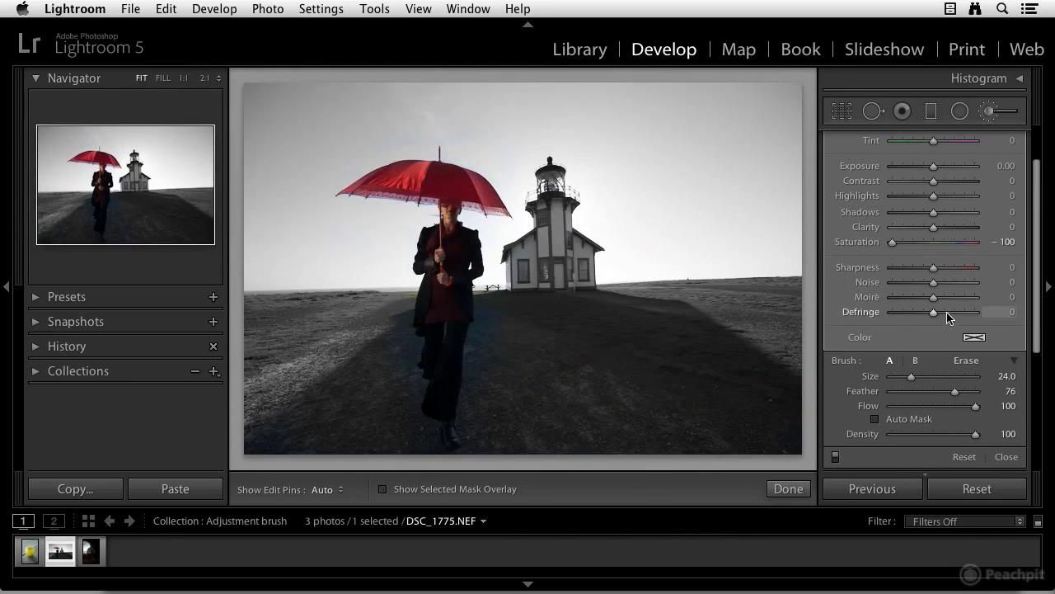
- Set the desaturated background mask's exposure to -0.20 and its highlights to -68
scroll(947, 315, up, 3)
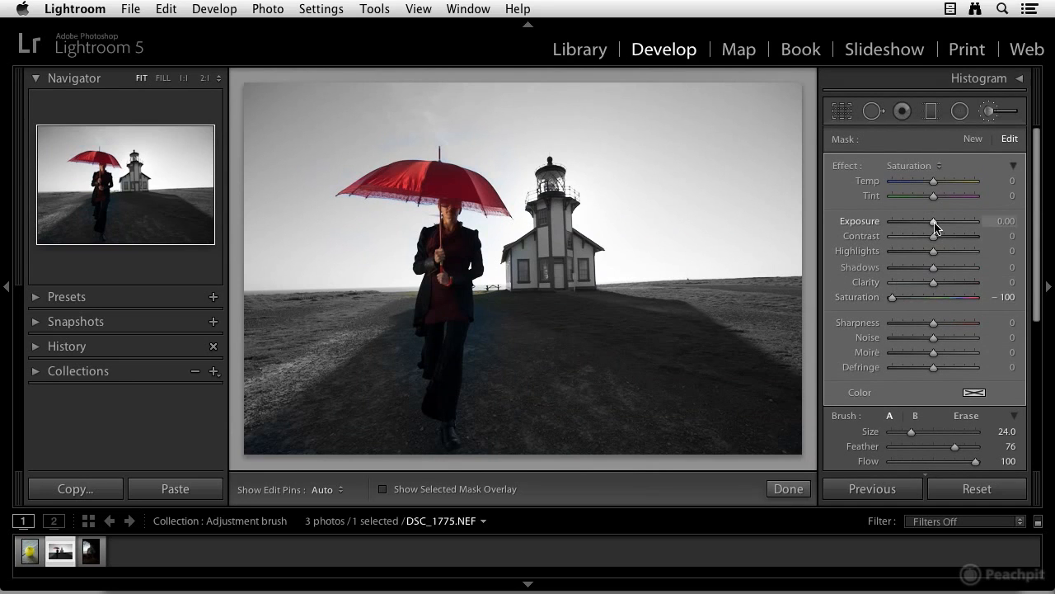
mouse_move(934, 227)
mouse_down()
mouse_move(922, 228)
mouse_move(932, 228)
mouse_up()
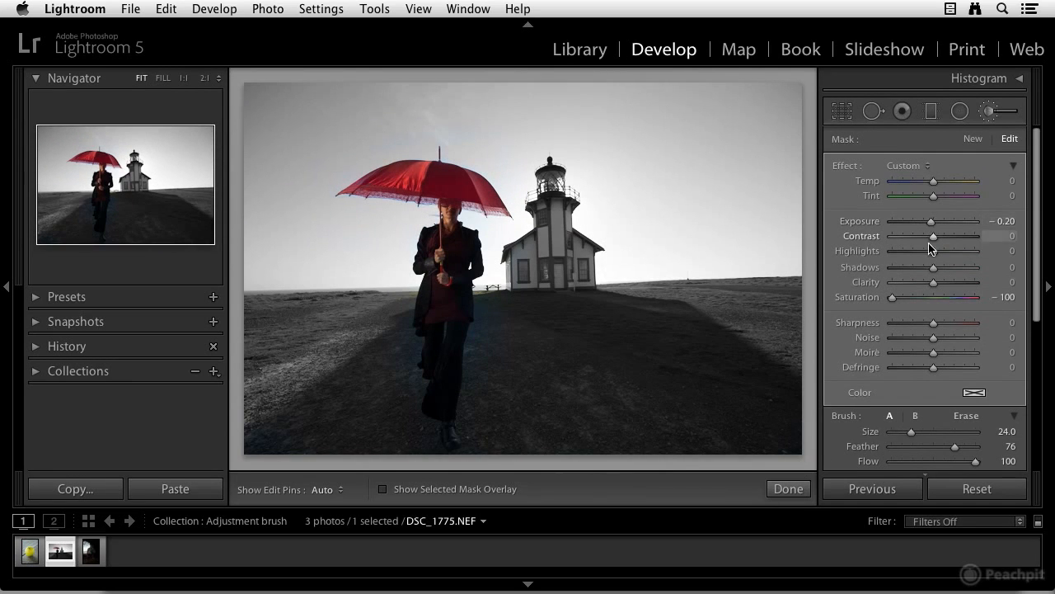
drag(917, 257, 911, 258)
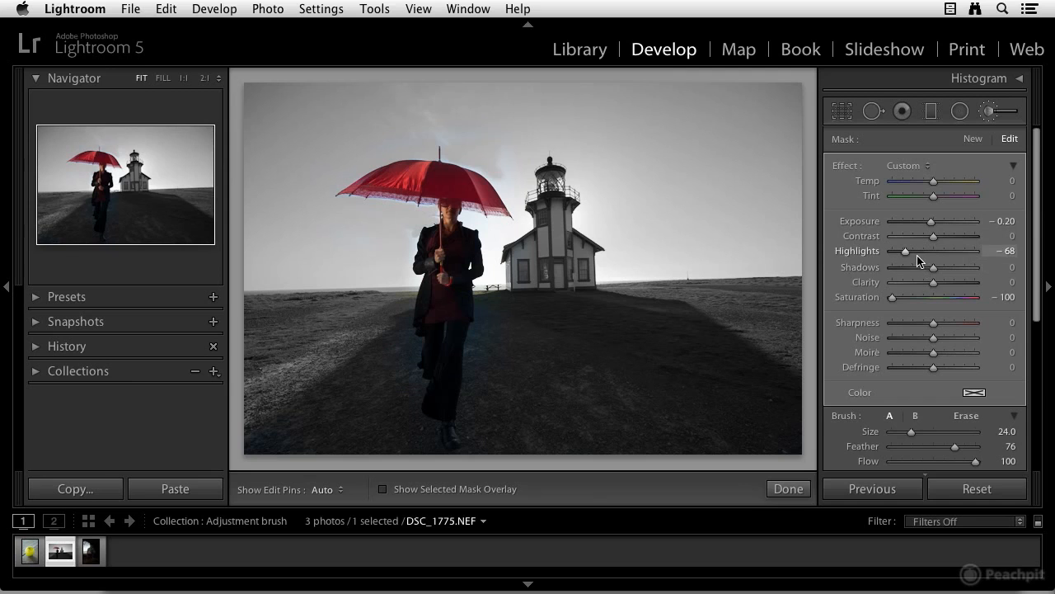
key(h)
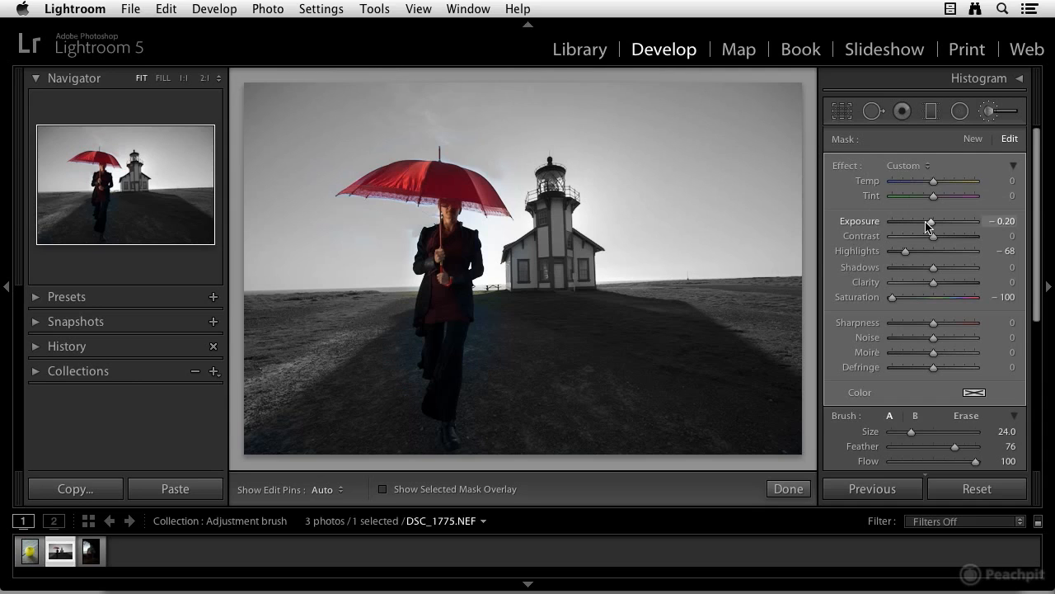
- Start a new brush mask with brush A at size 16 and saturation 45
click(974, 139)
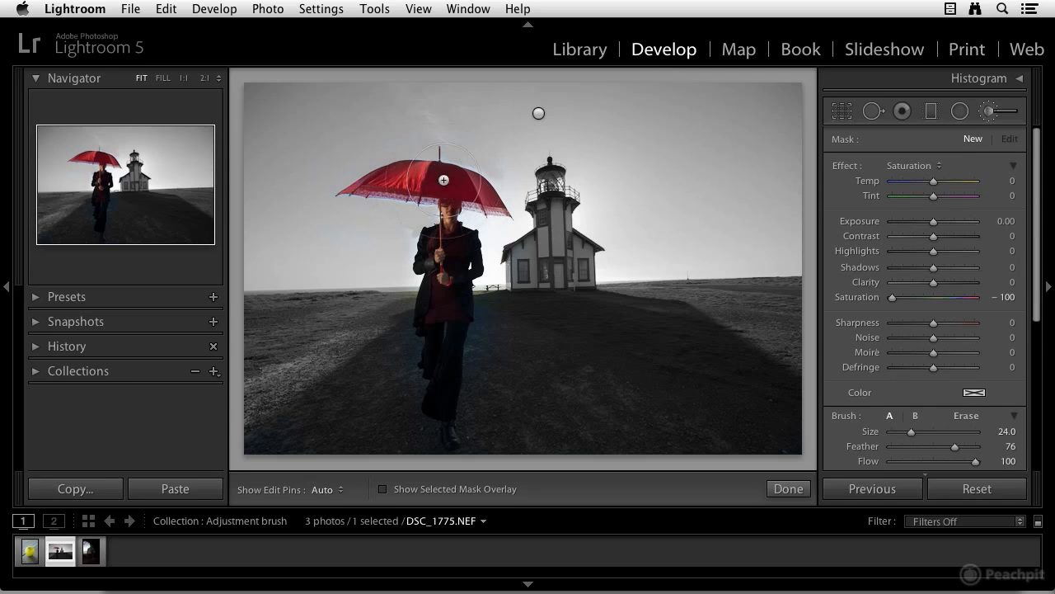
key(bracketleft)
key(bracketleft)
key(bracketleft)
key(bracketleft)
key(bracketleft)
key(bracketleft)
key(bracketleft)
key(bracketleft)
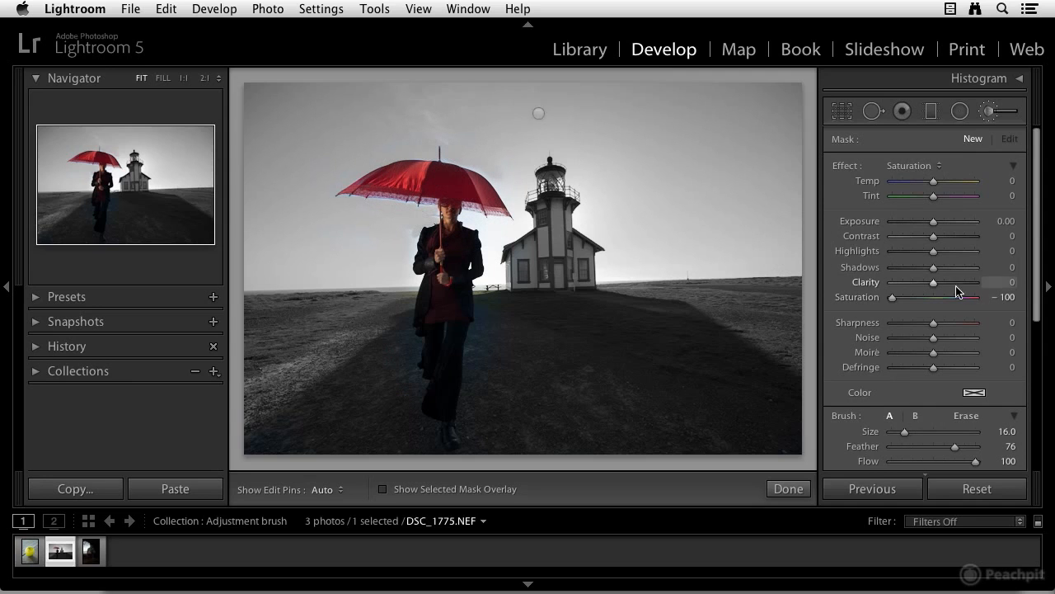
drag(949, 302, 953, 301)
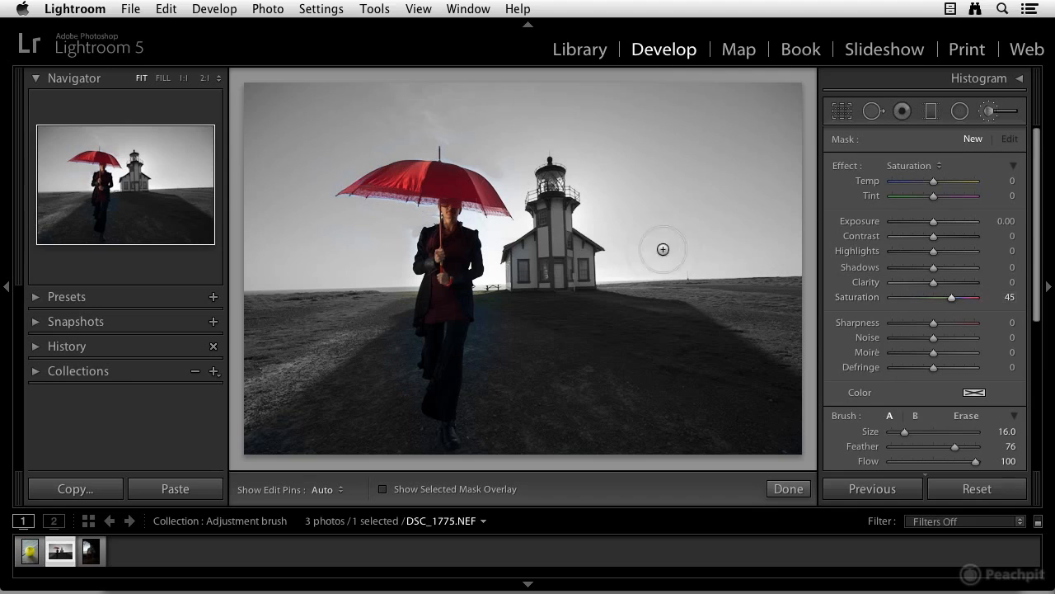
- Switch to brush B with Auto Mask, reduce it to size 8 and paint the saturation boost over the red umbrella
scroll(924, 350, down, 3)
scroll(916, 350, up, 1)
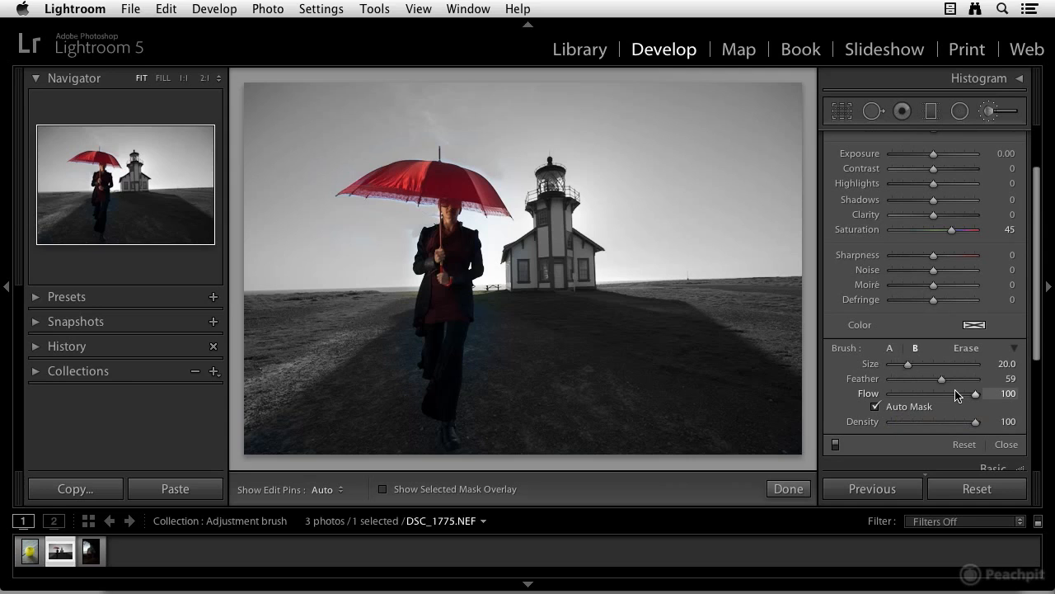
key(bracketleft)
key(bracketleft)
key(bracketleft)
key(bracketleft)
key(bracketleft)
key(bracketleft)
key(bracketleft)
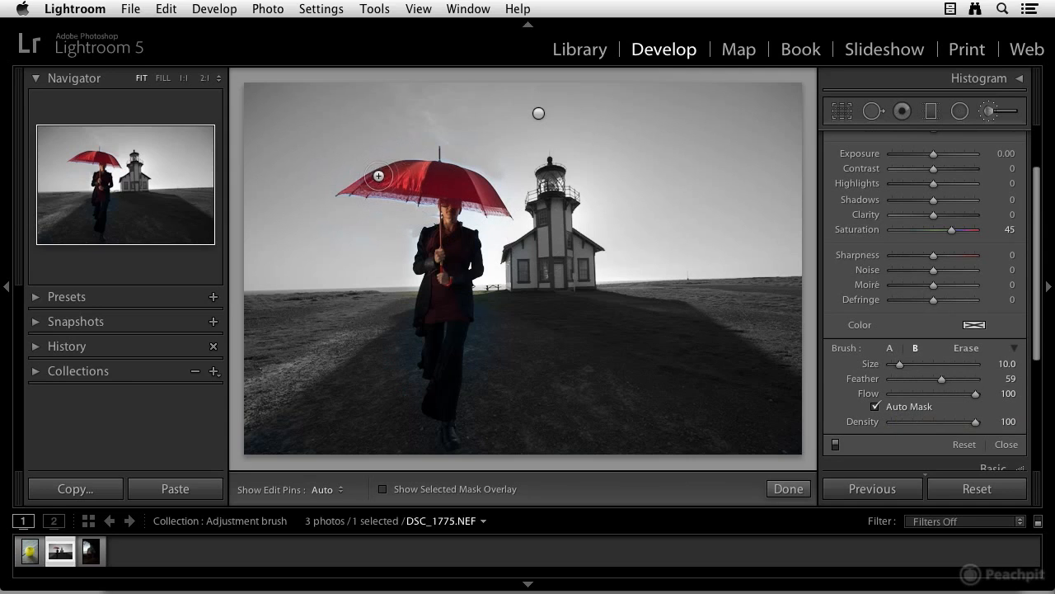
key(h)
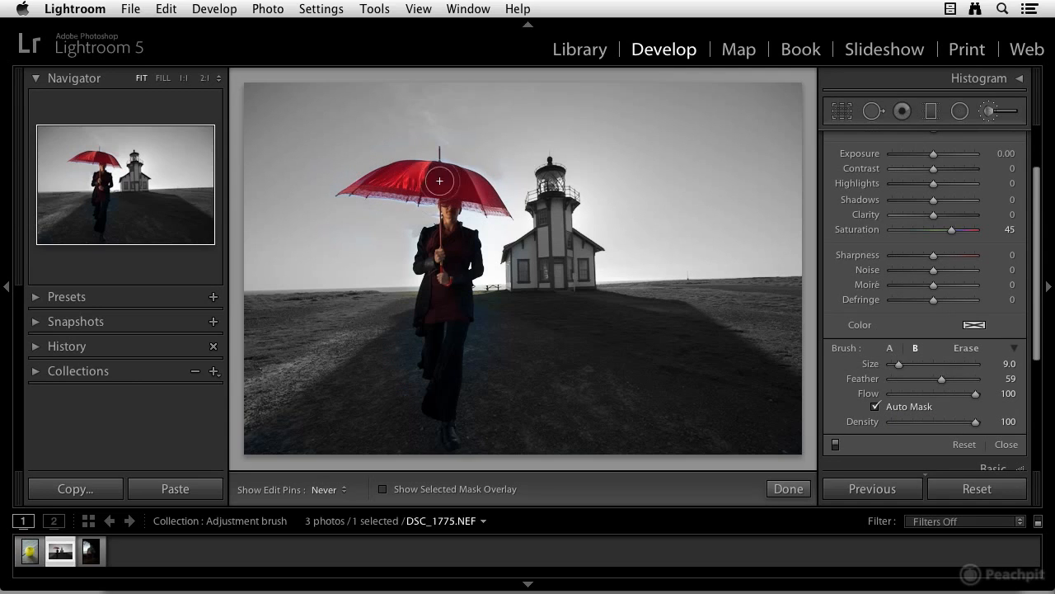
key([)
key(h)
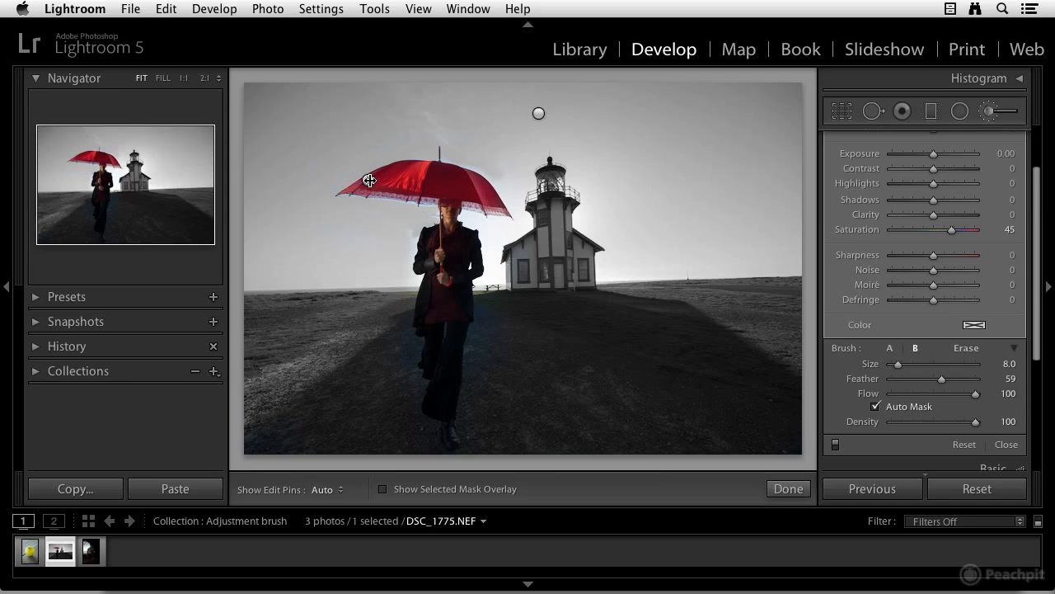
mouse_move(370, 182)
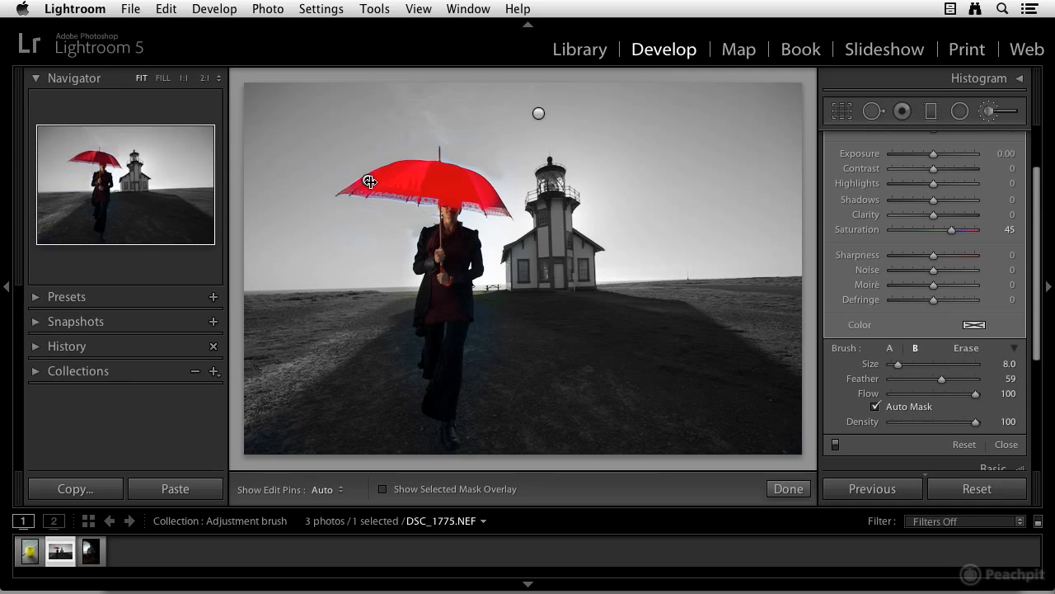
- Select the background mask and tint it pale yellow with hue 64 and saturation 20%
scroll(930, 247, up, 3)
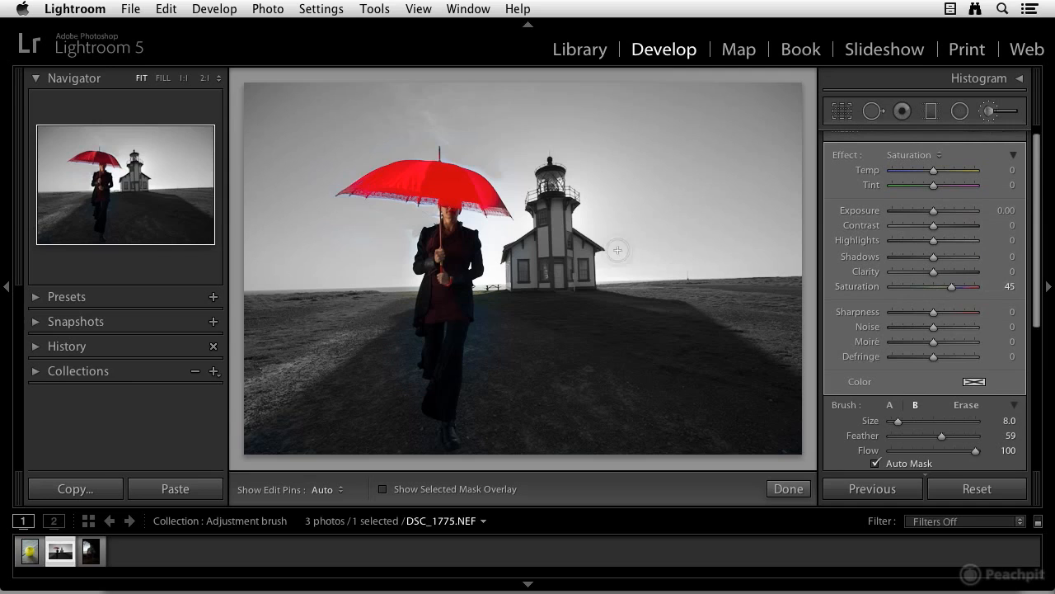
click(538, 114)
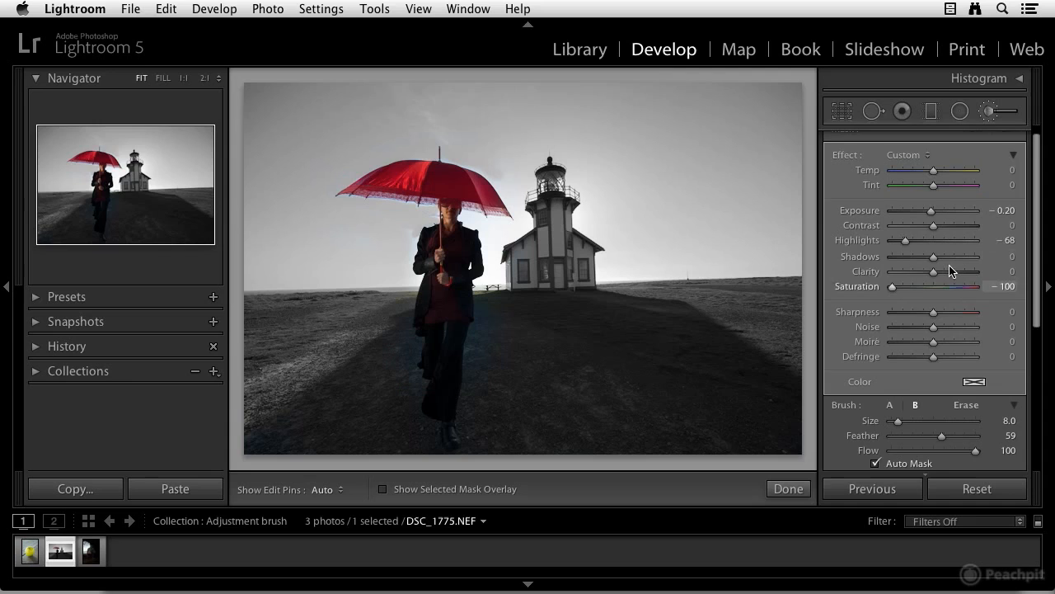
scroll(911, 276, down, 1)
scroll(912, 282, up, 2)
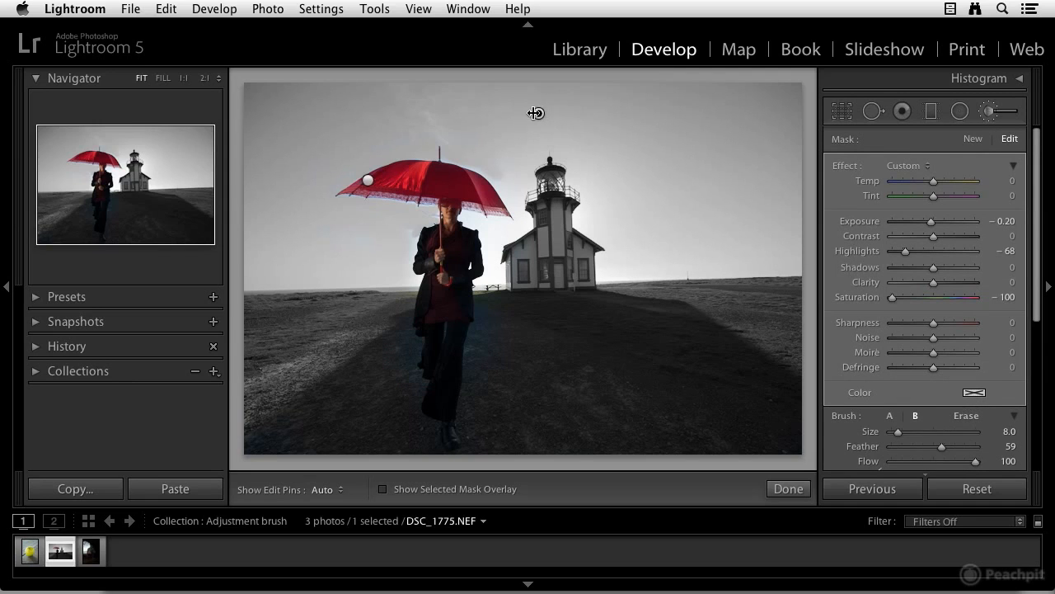
click(974, 396)
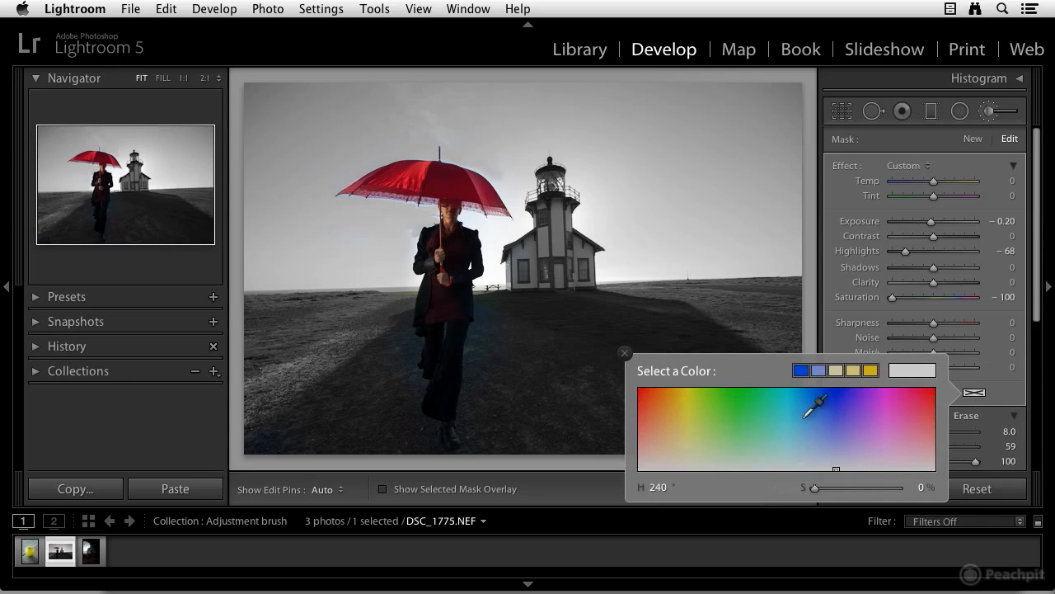
click(687, 440)
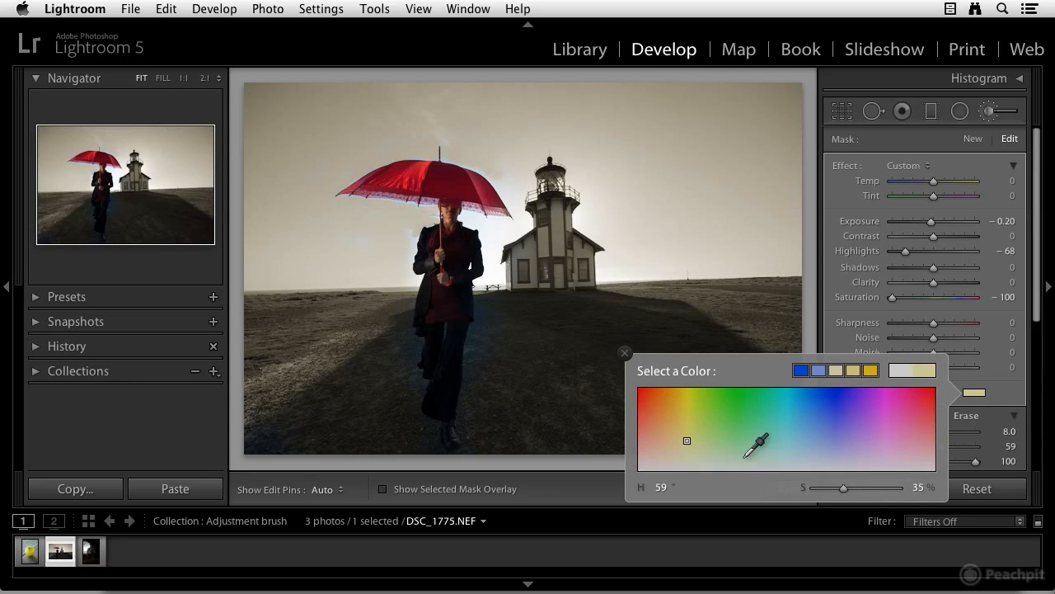
click(691, 453)
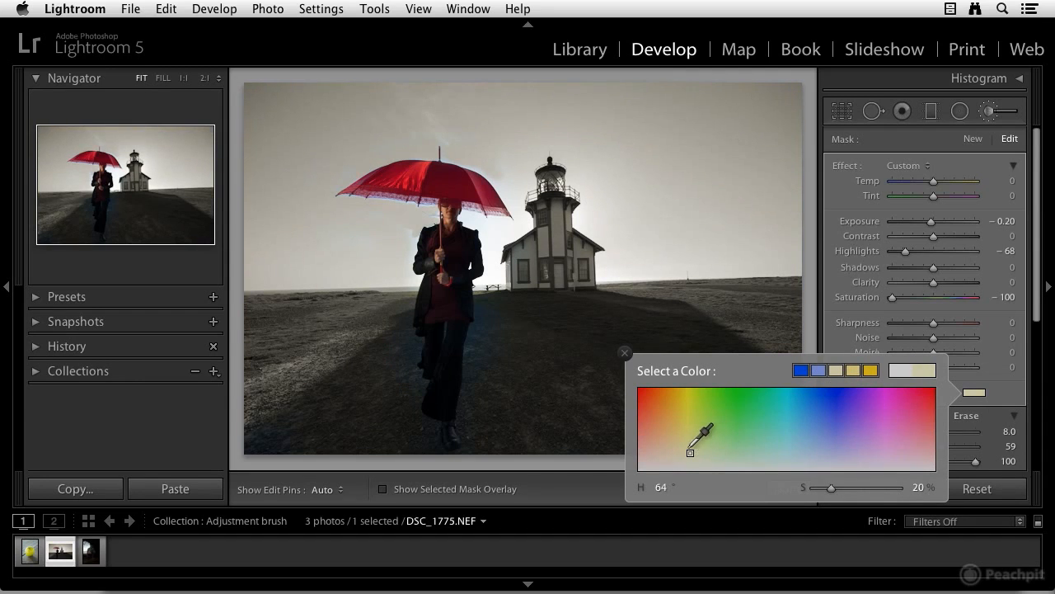
click(625, 354)
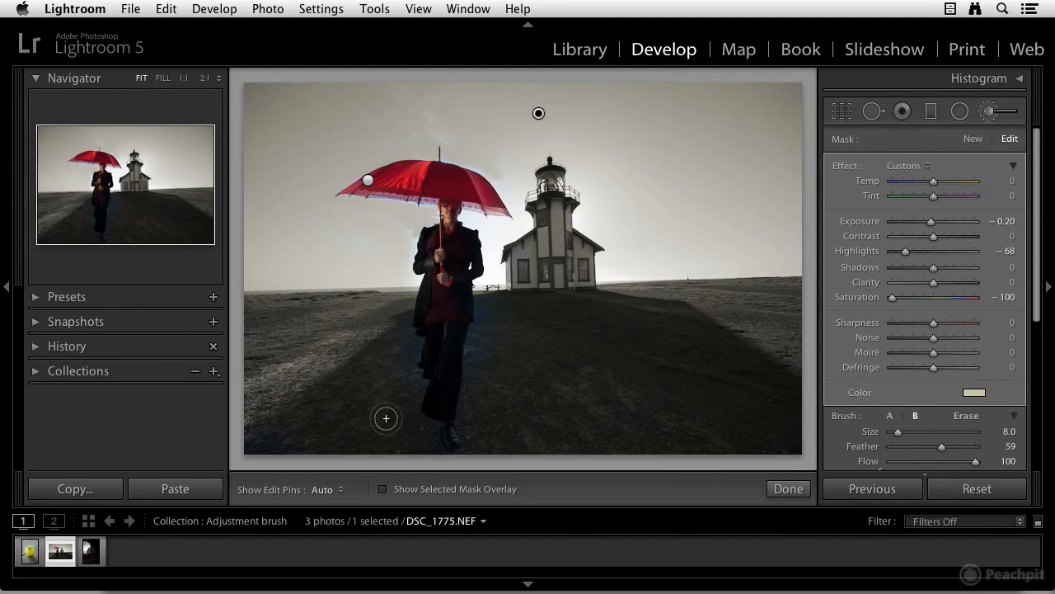
- Open the apple photo DSC_1531.NEF and enlarge brush B to size 20
click(30, 551)
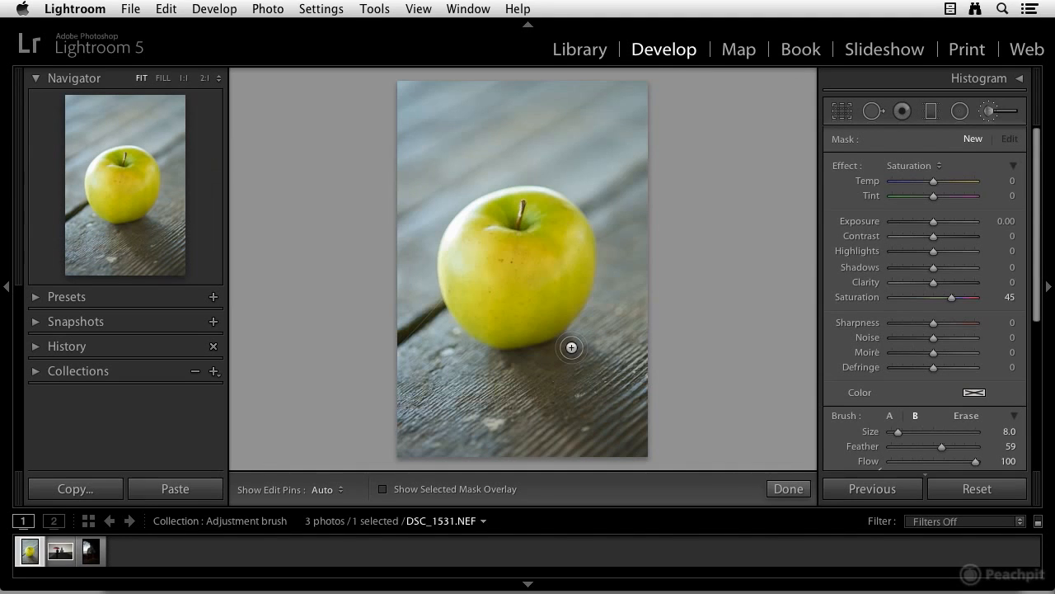
key(bracketright)
key(bracketright)
key(bracketright)
key(bracketright)
key(bracketright)
key(bracketright)
key(bracketright)
key(bracketright)
key(bracketright)
key(bracketright)
key(bracketright)
key(bracketright)
- Choose the Soften Skin effect and set its sharpness to 0
click(921, 167)
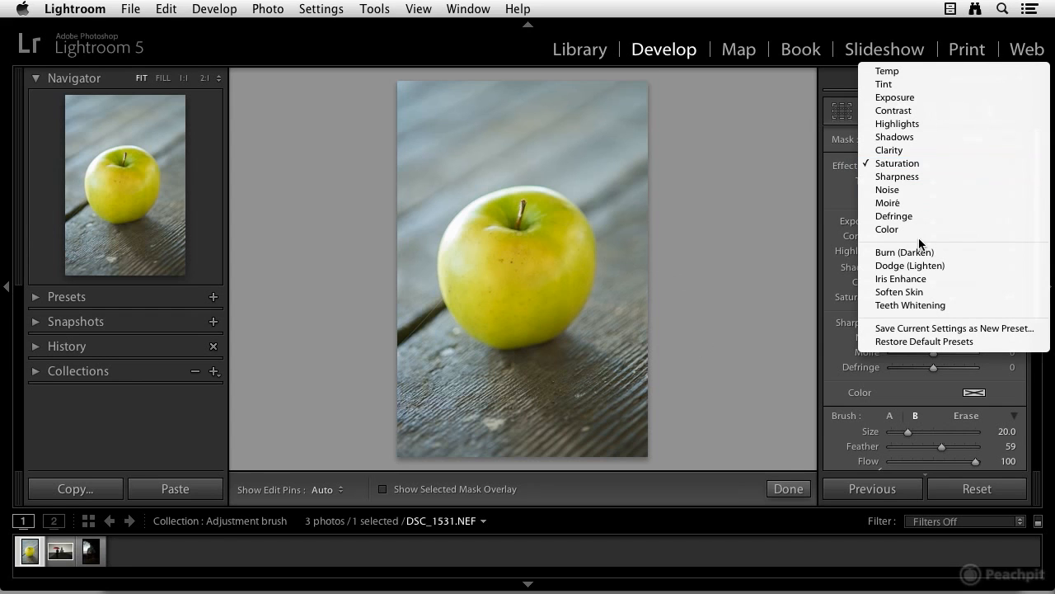
click(913, 293)
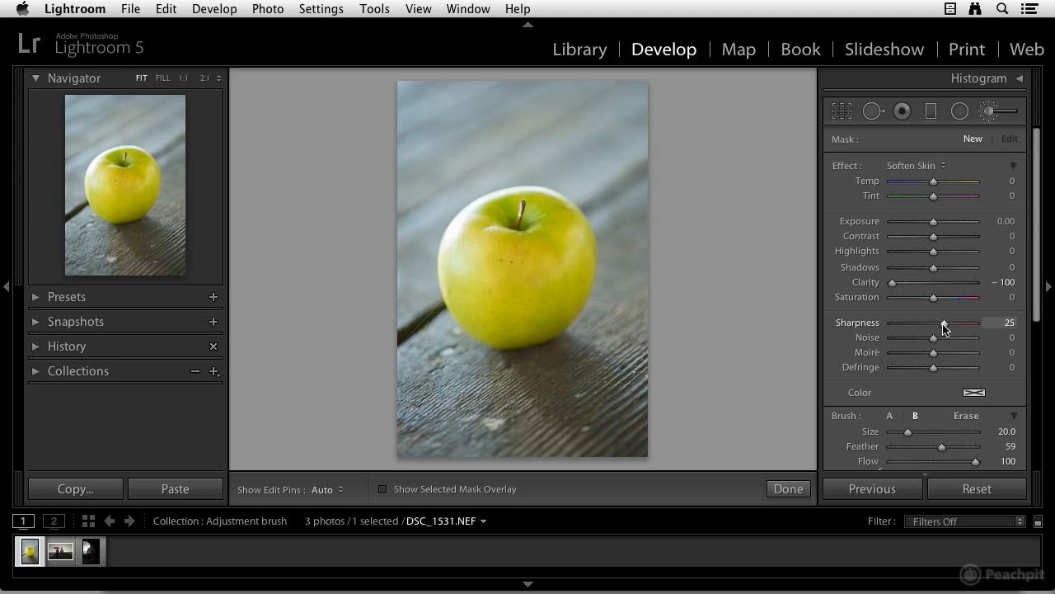
drag(943, 324, 931, 325)
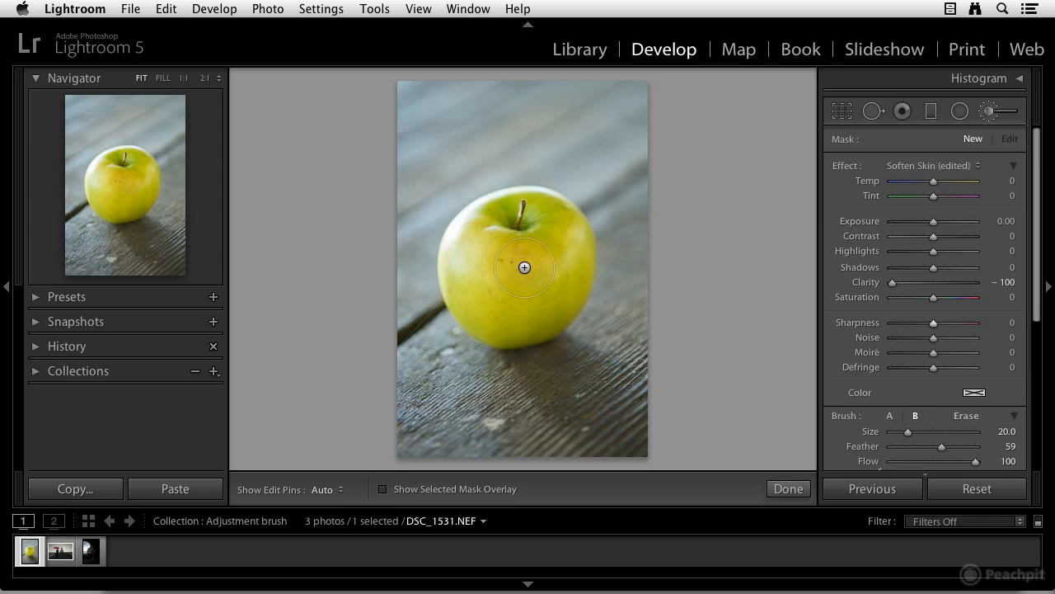
- Paint the Soften Skin effect over the apple's surface to smooth it
key(h)
key(h)
mouse_move(555, 94)
mouse_down()
mouse_move(393, 254)
mouse_move(521, 408)
mouse_up()
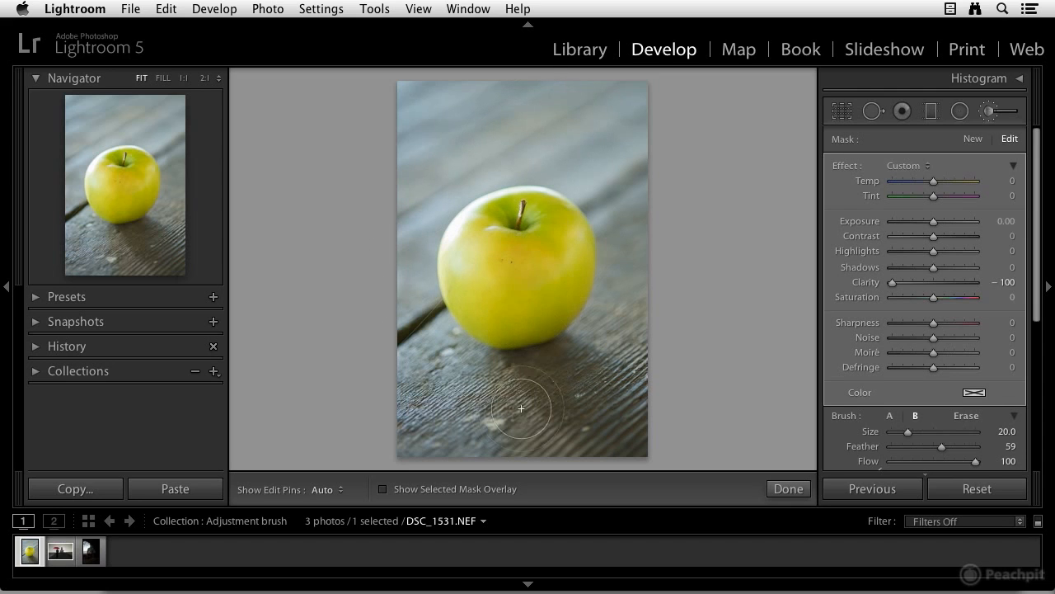
key(h)
key(h)
- Add two more brush masks on the apple's front and set the last one's saturation to -69
click(981, 141)
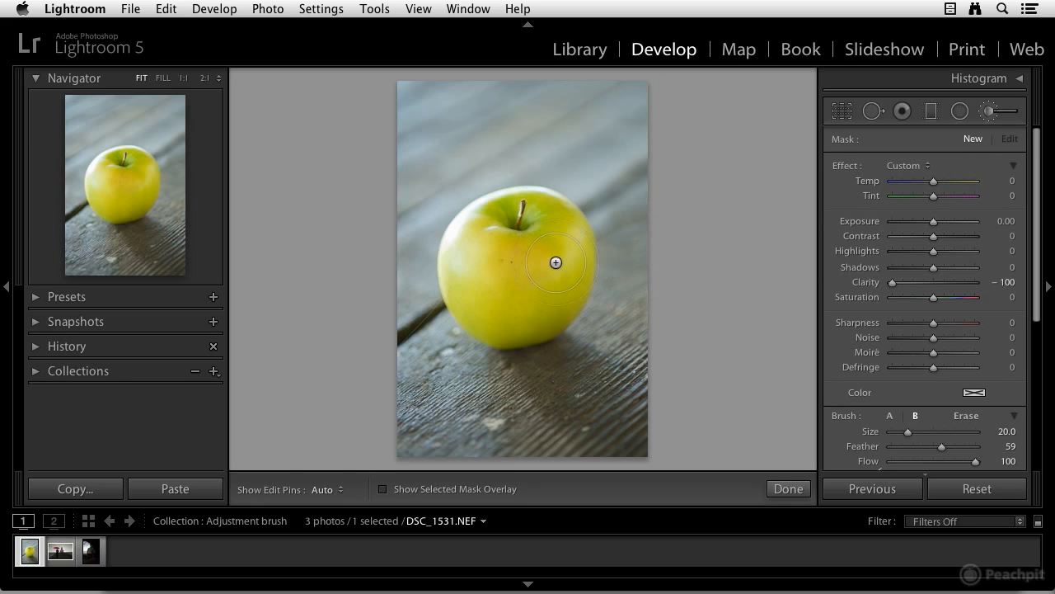
key(h)
key(h)
click(974, 143)
click(973, 142)
click(546, 269)
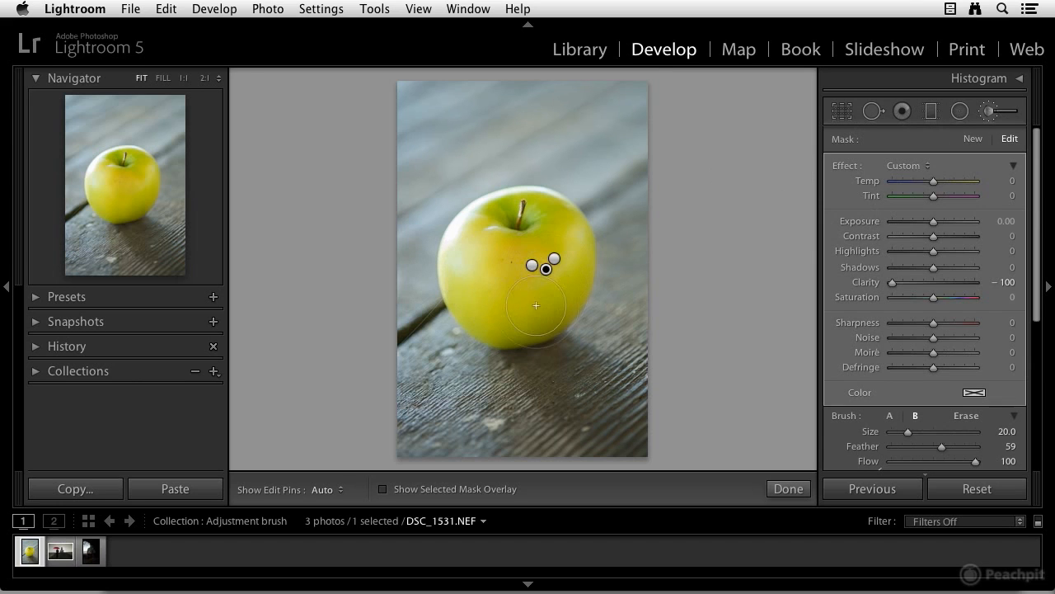
drag(933, 297, 905, 297)
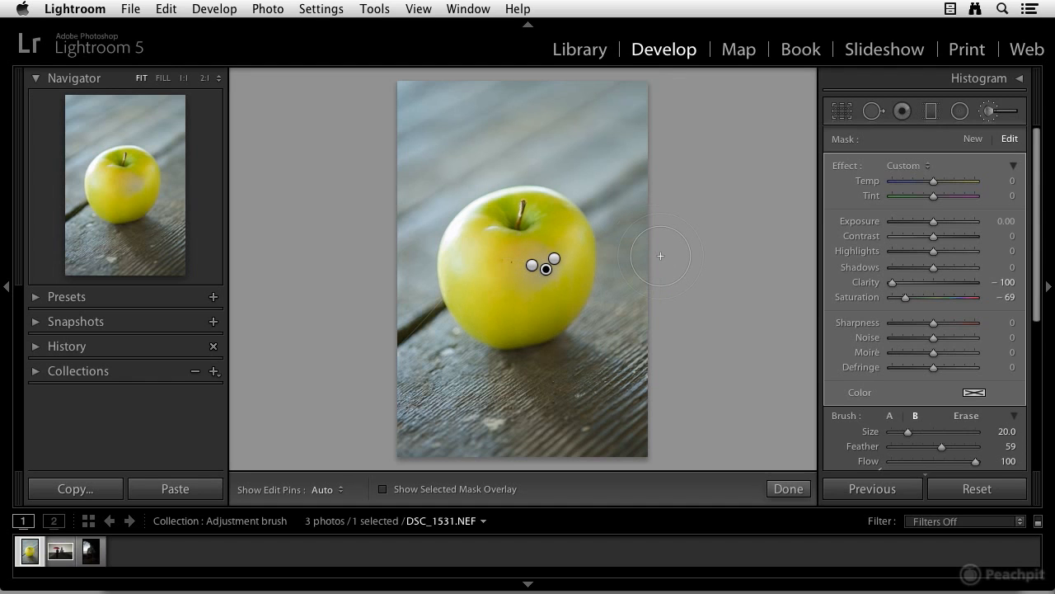